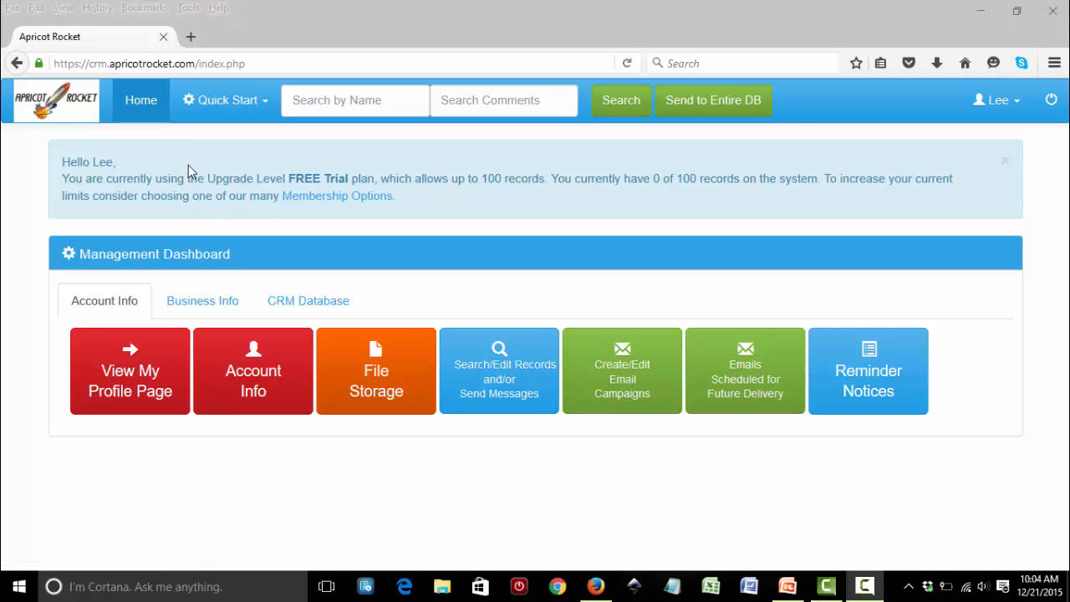
- Open the CRM database classifications for editing and save "Category" as the display name for Class A
click(308, 307)
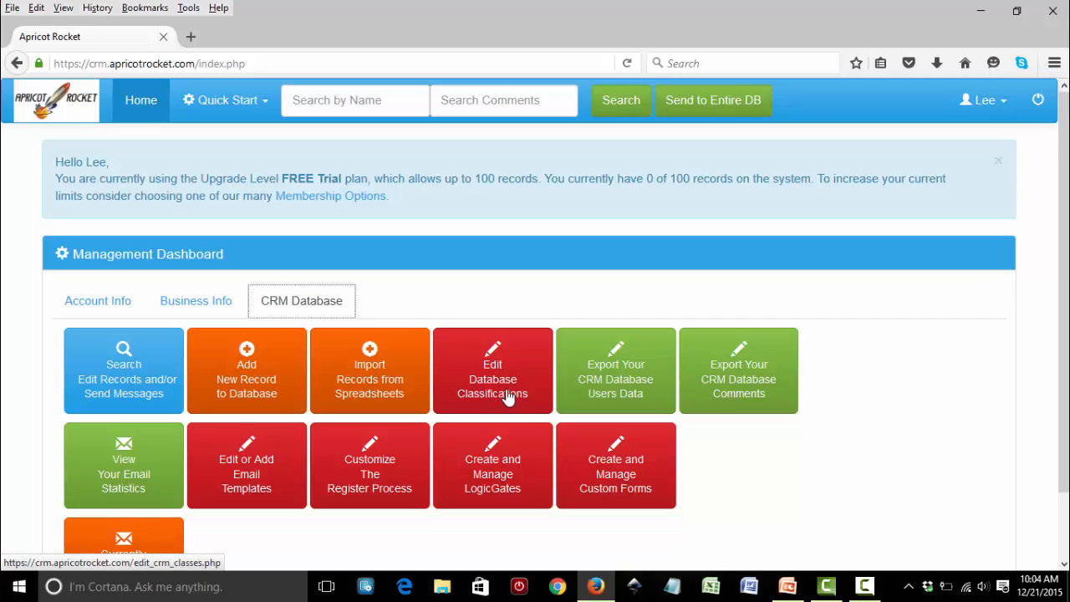
click(509, 396)
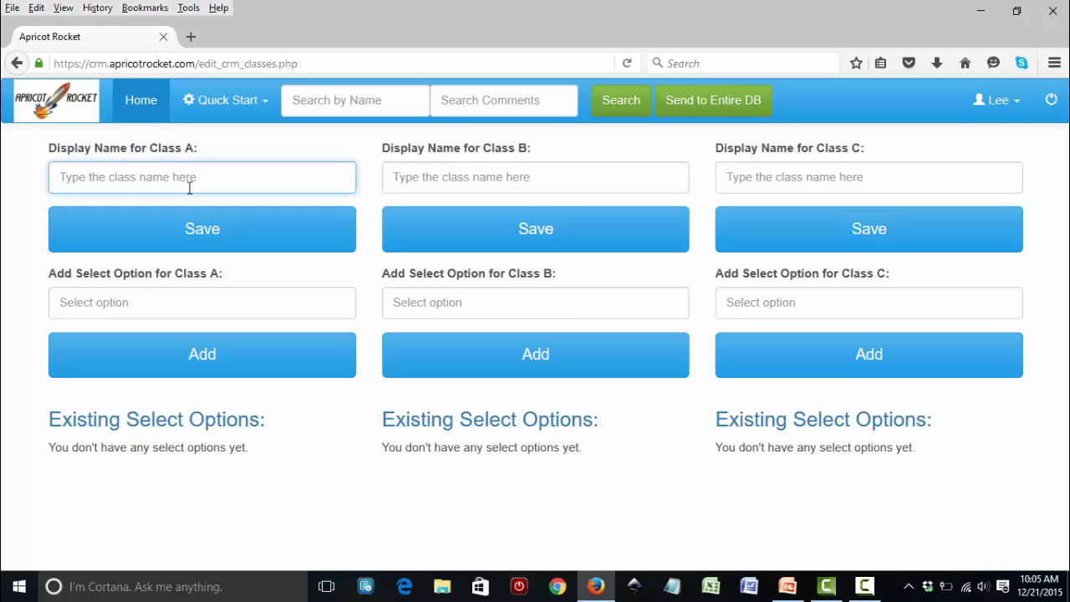
text(Ca)
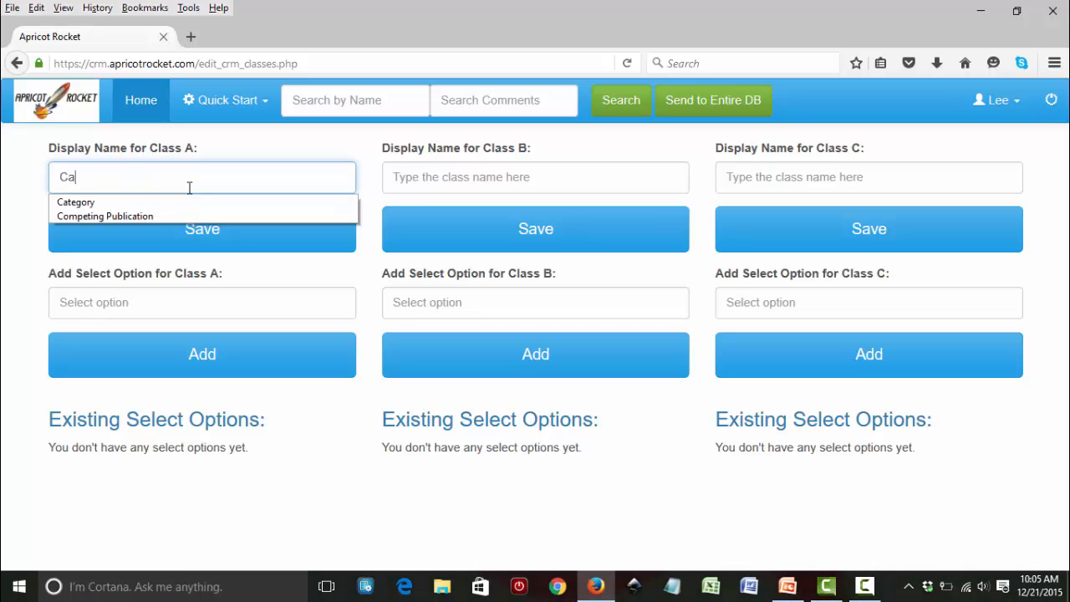
key(Down)
key(Return)
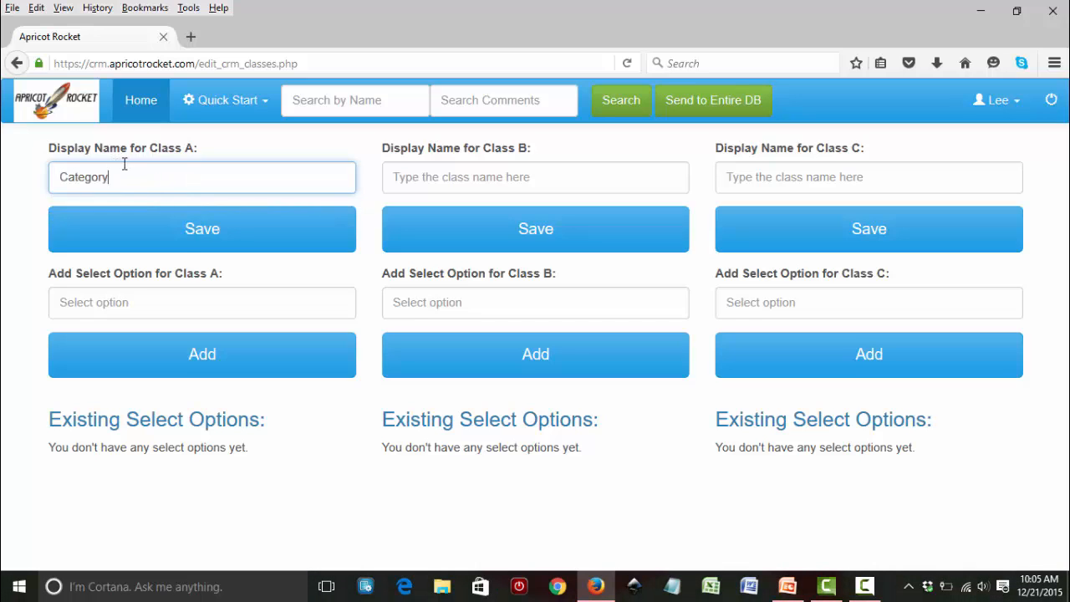
click(184, 233)
- Set the display name for Class B to "Type" and save it
click(494, 172)
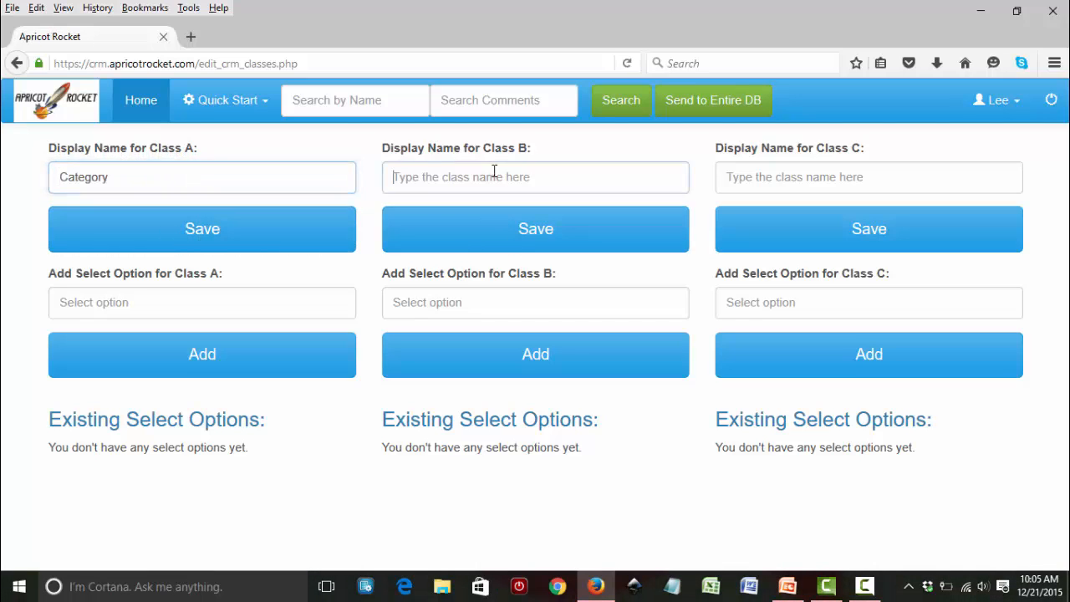
text(T)
key(Down)
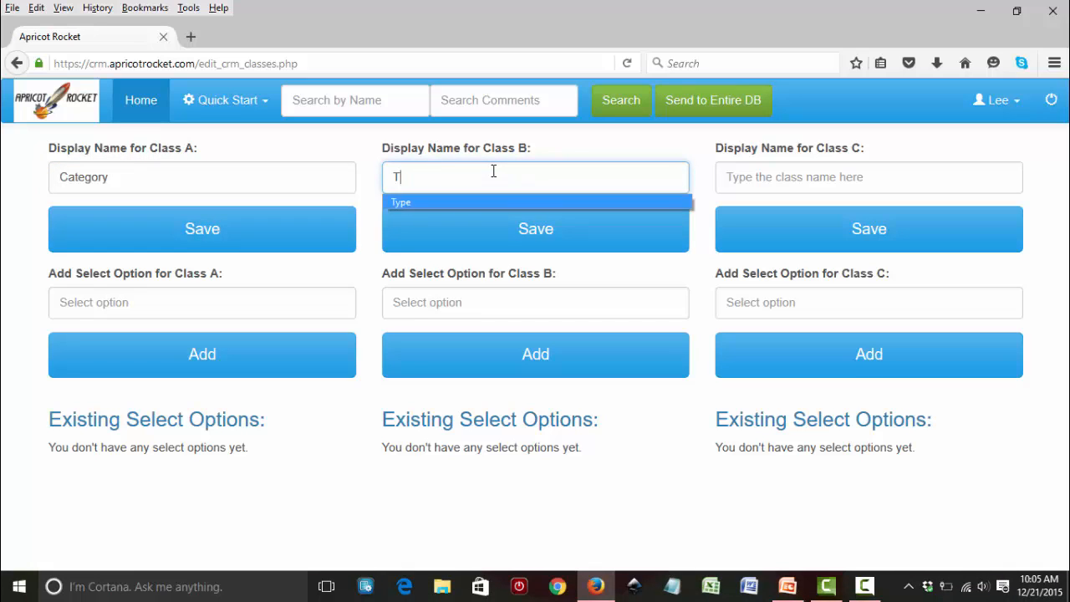
key(Return)
click(501, 230)
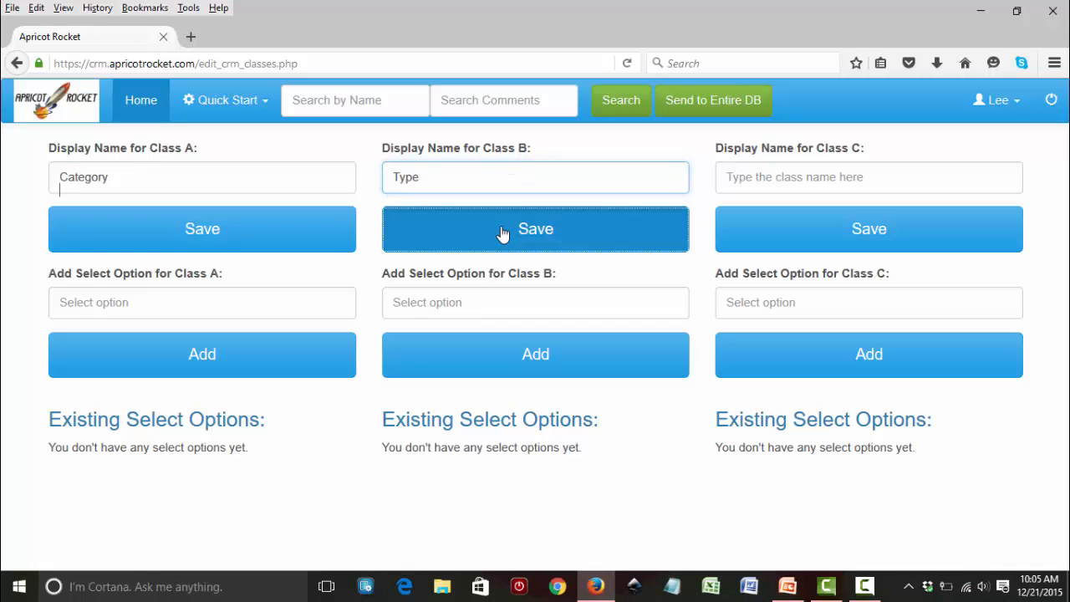
- Set the display name for Class C to "Source" and save it
click(761, 176)
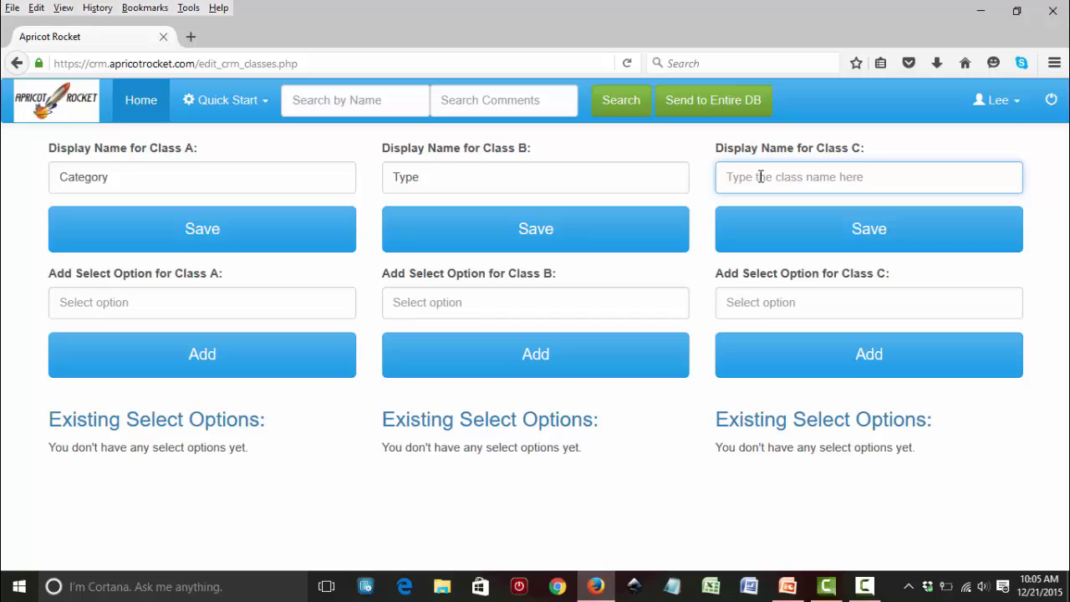
text(Sour)
key(Down)
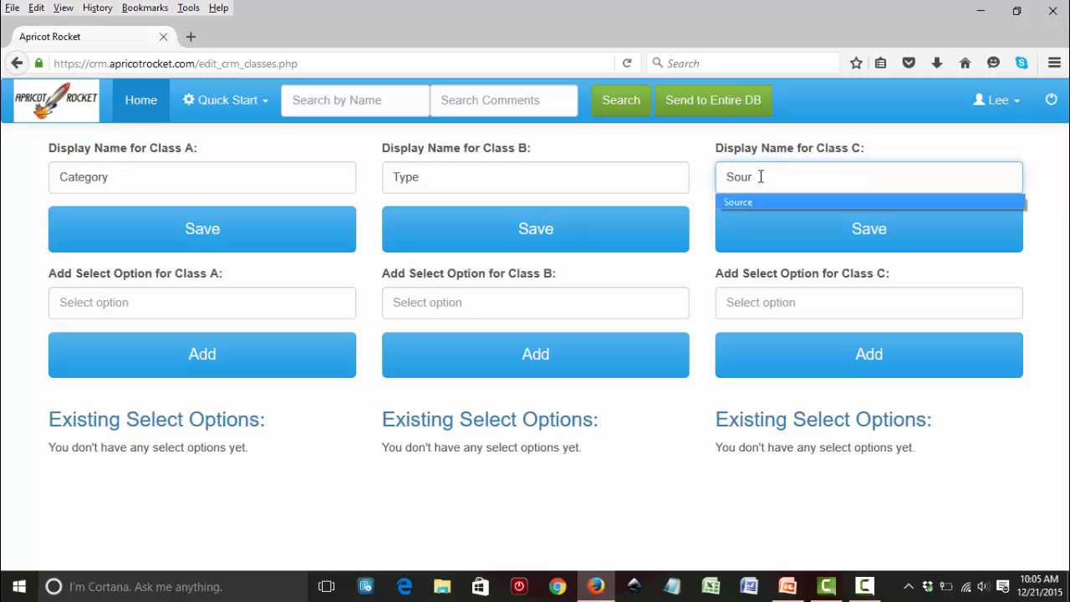
key(Return)
click(813, 231)
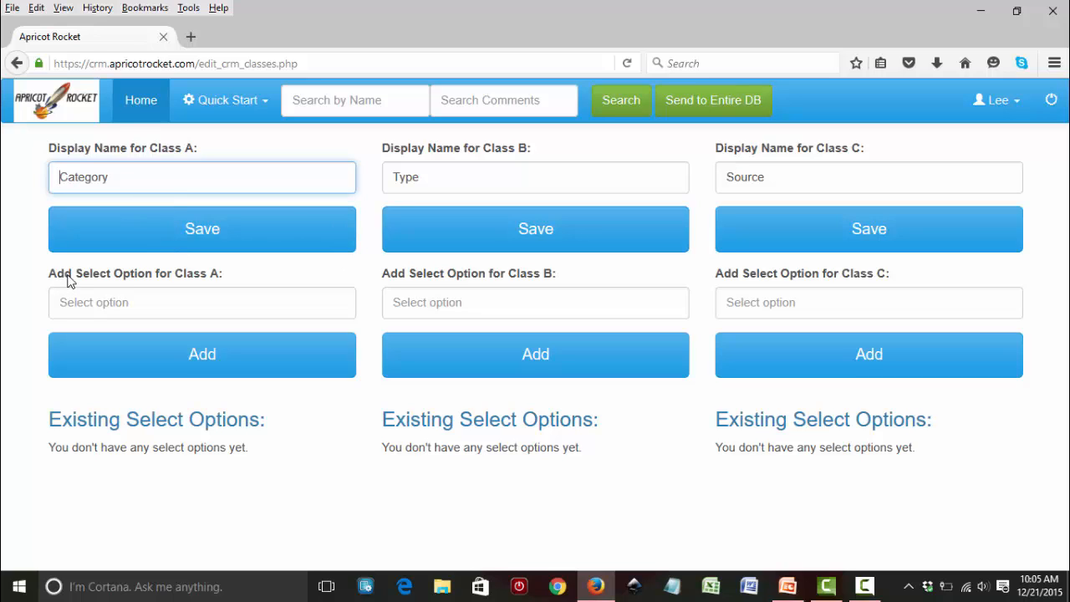
- Add the select options "Client" and "Prospect" to Class A
click(121, 303)
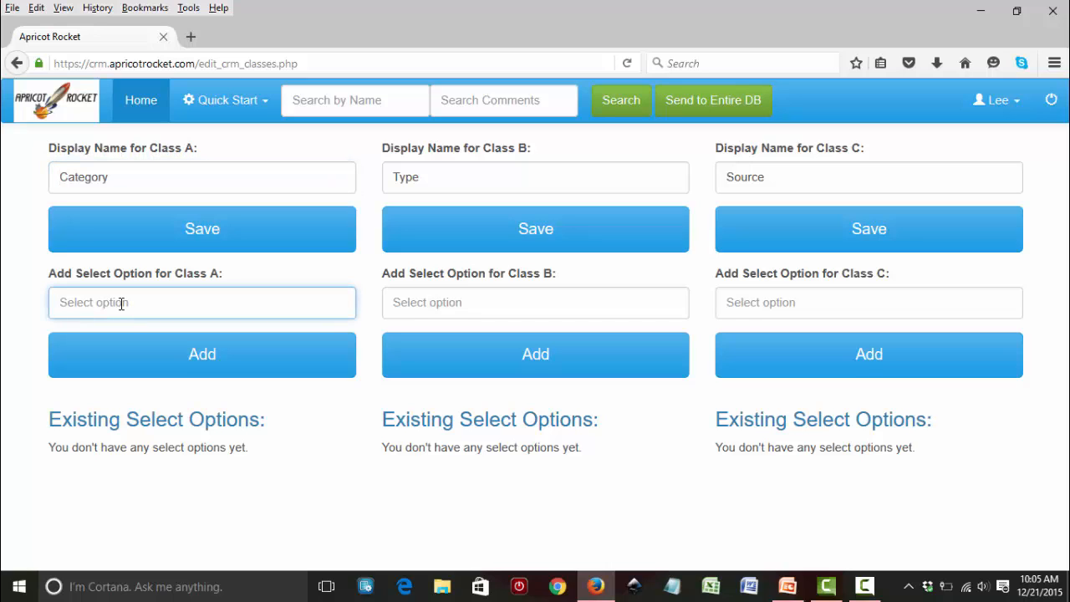
text(Client)
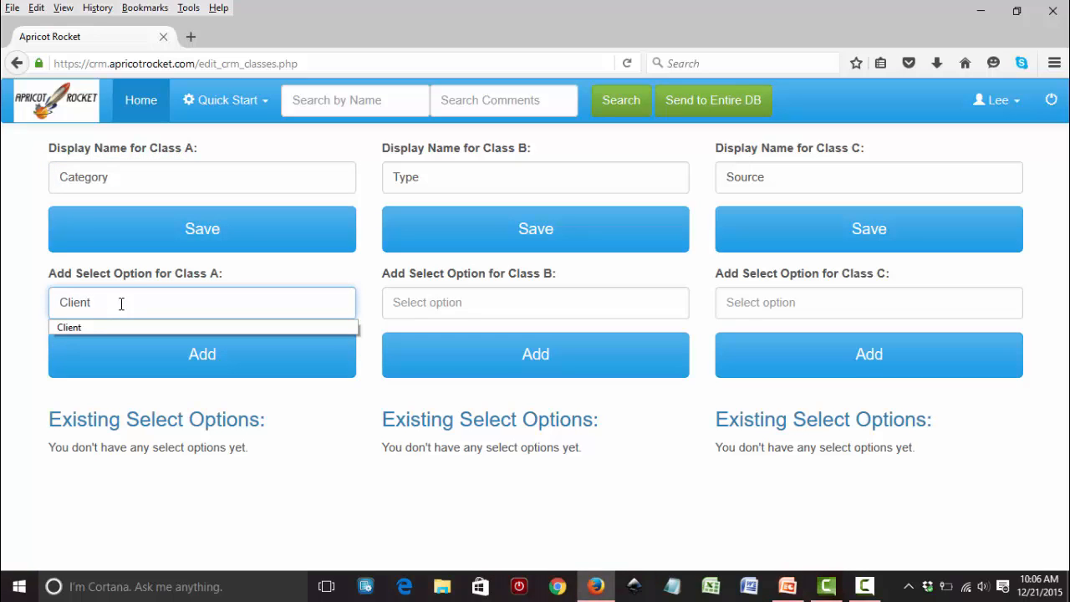
click(162, 365)
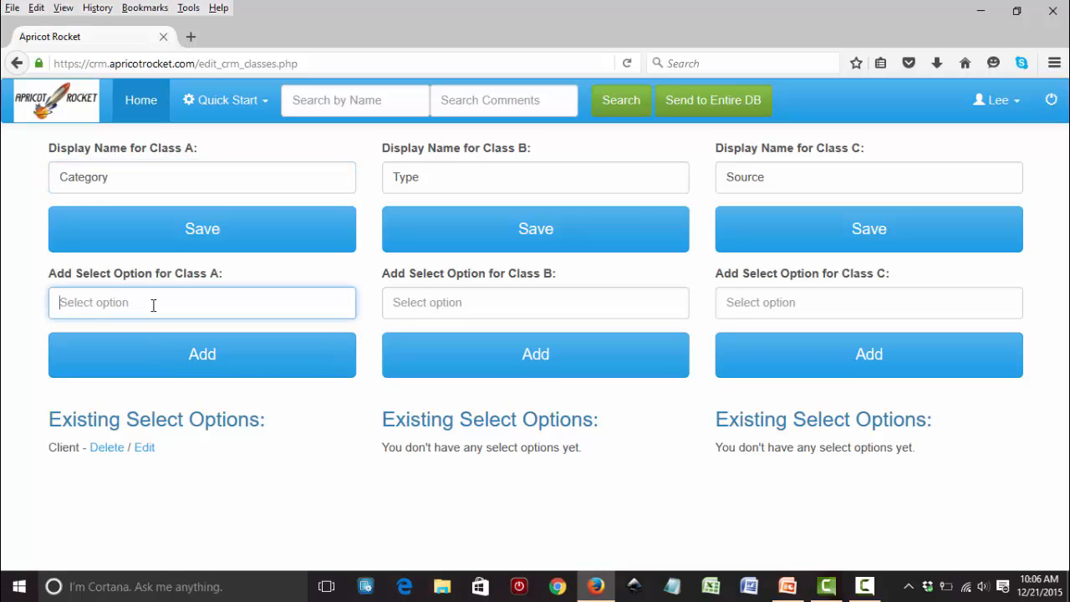
text(Prospect)
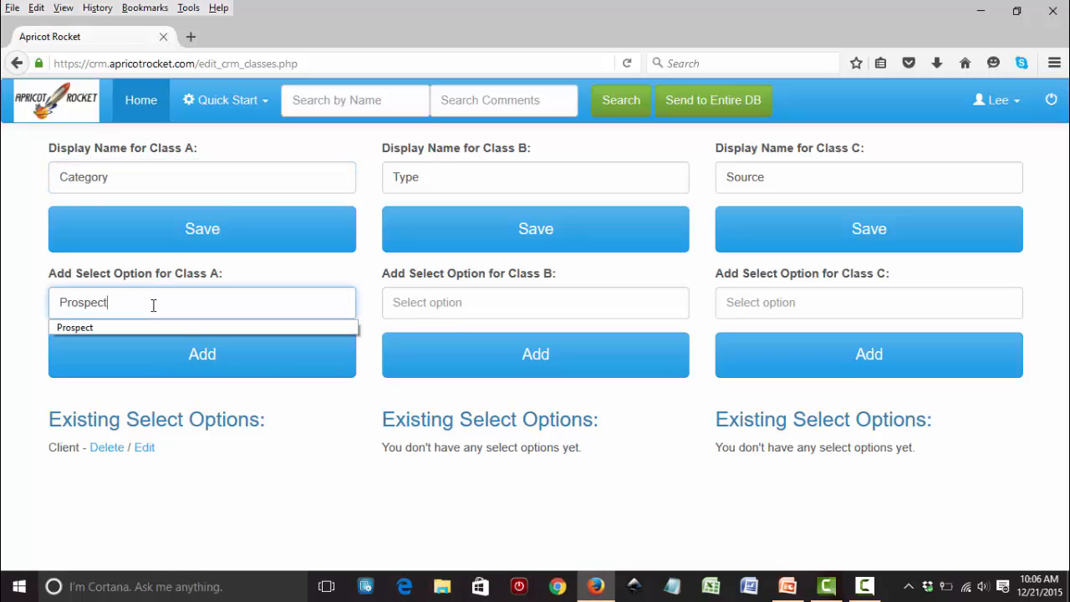
click(240, 365)
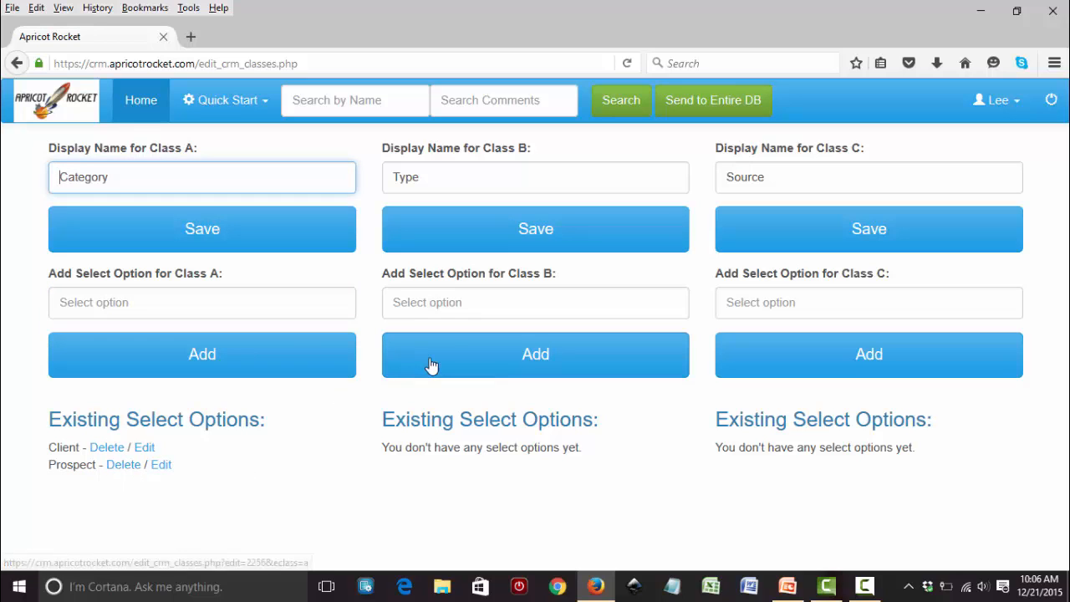
- Add the select options "Business" and "Individual" to Class B
click(434, 302)
text(Bu)
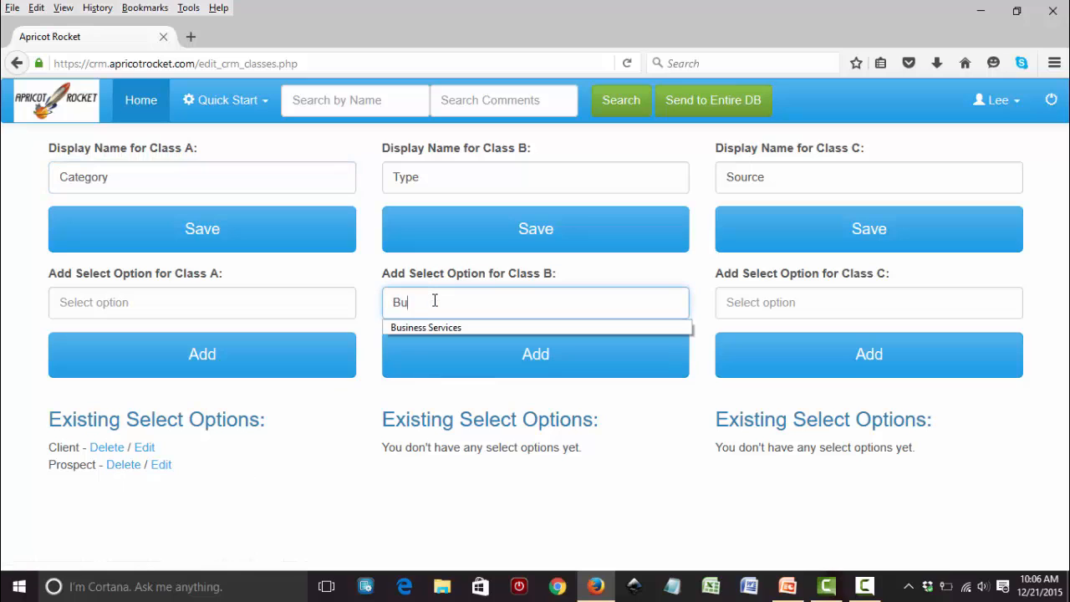
text(siness)
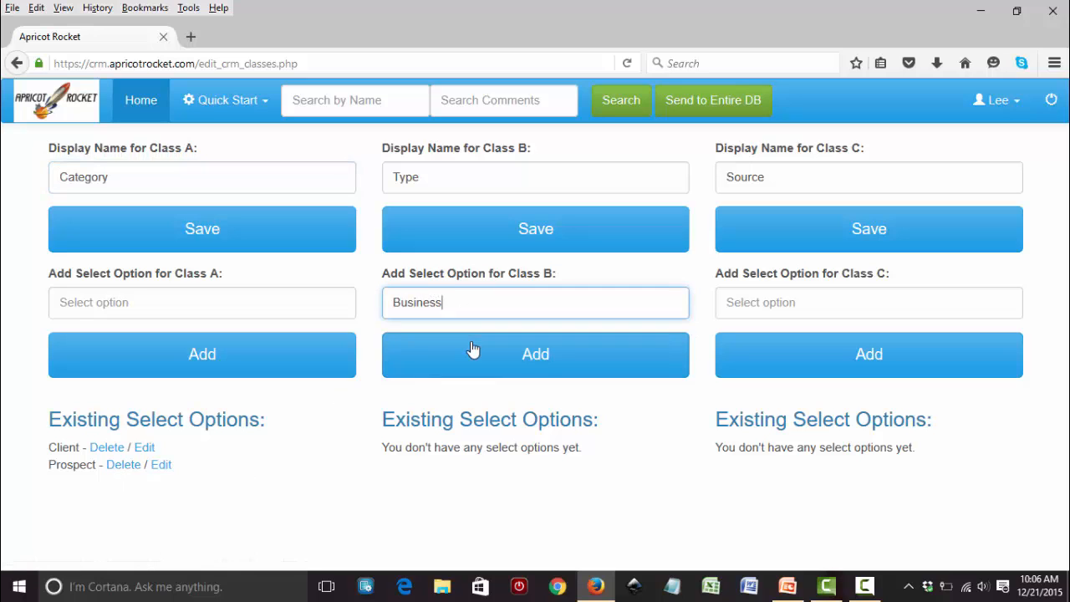
click(473, 351)
click(461, 299)
text(Individual)
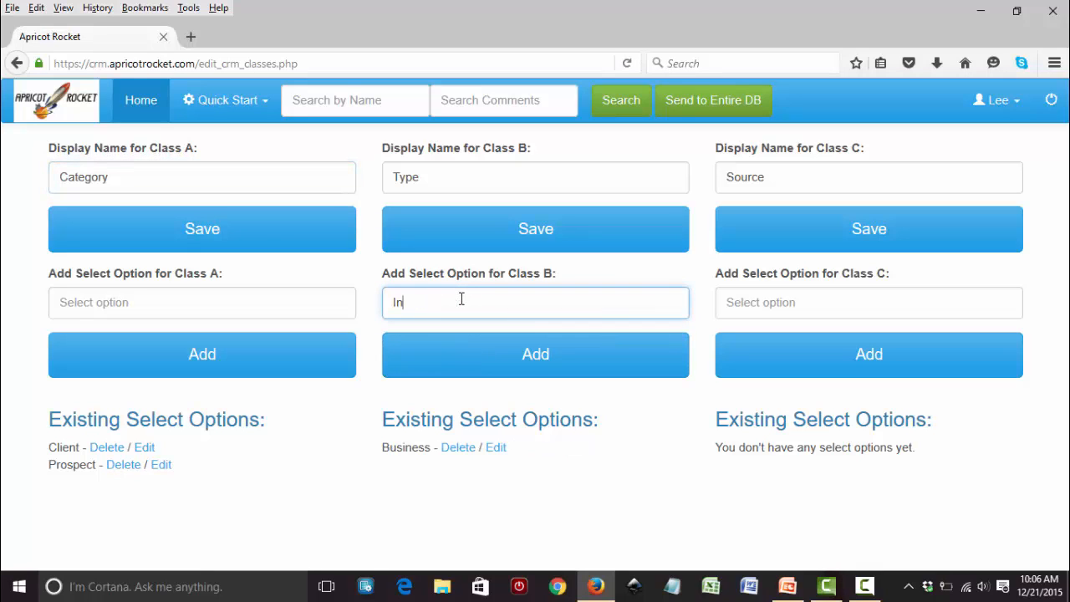
click(506, 367)
- Add the select options "Refferal" and "Networking Group" to Class C
click(784, 303)
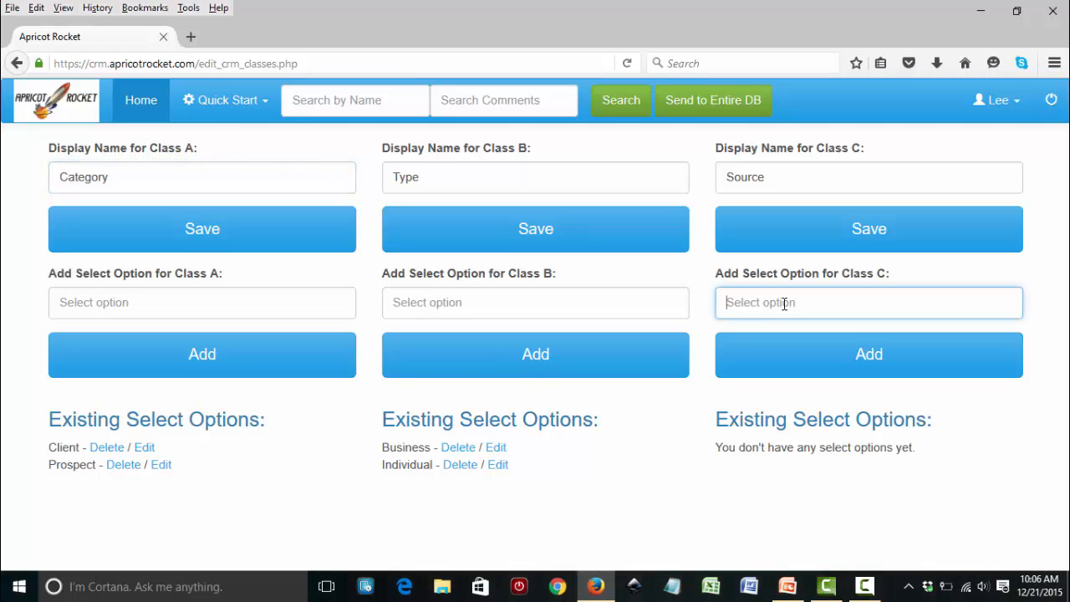
text(Refferal)
click(802, 353)
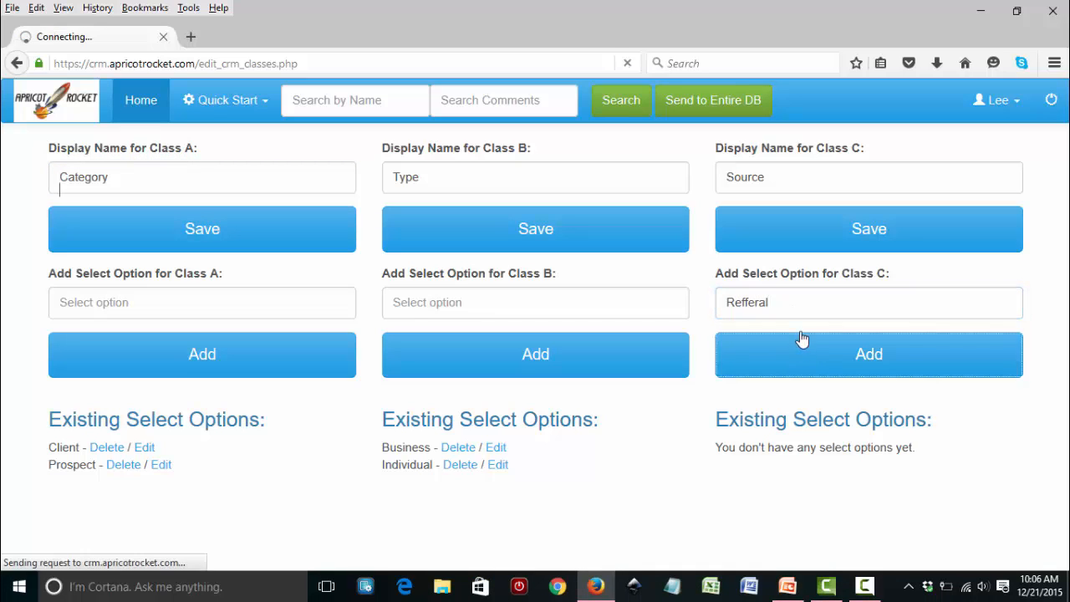
text(Ne)
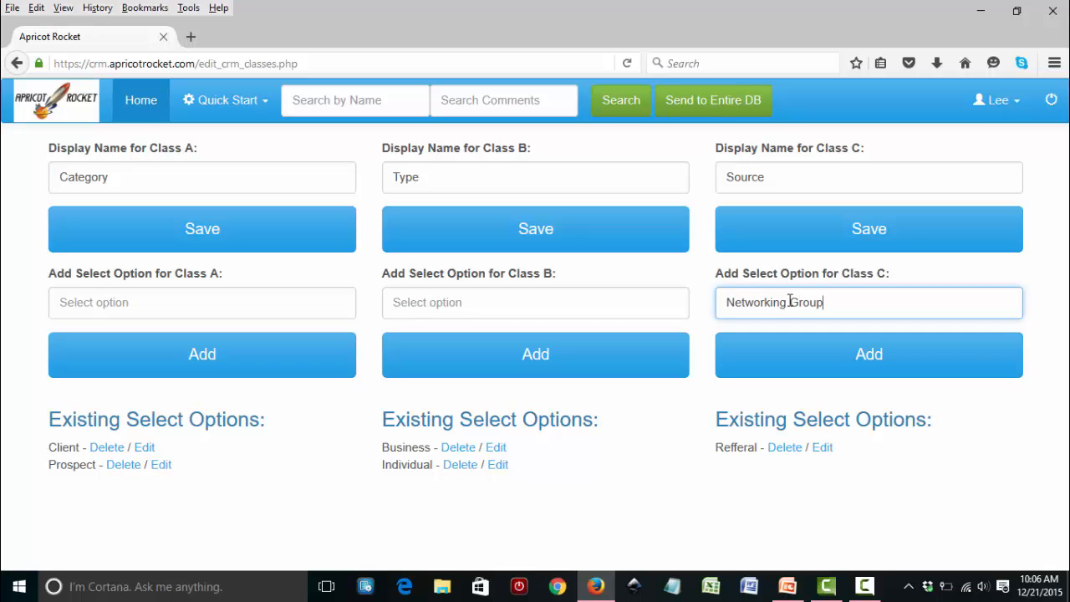
text(tworking Group)
click(811, 364)
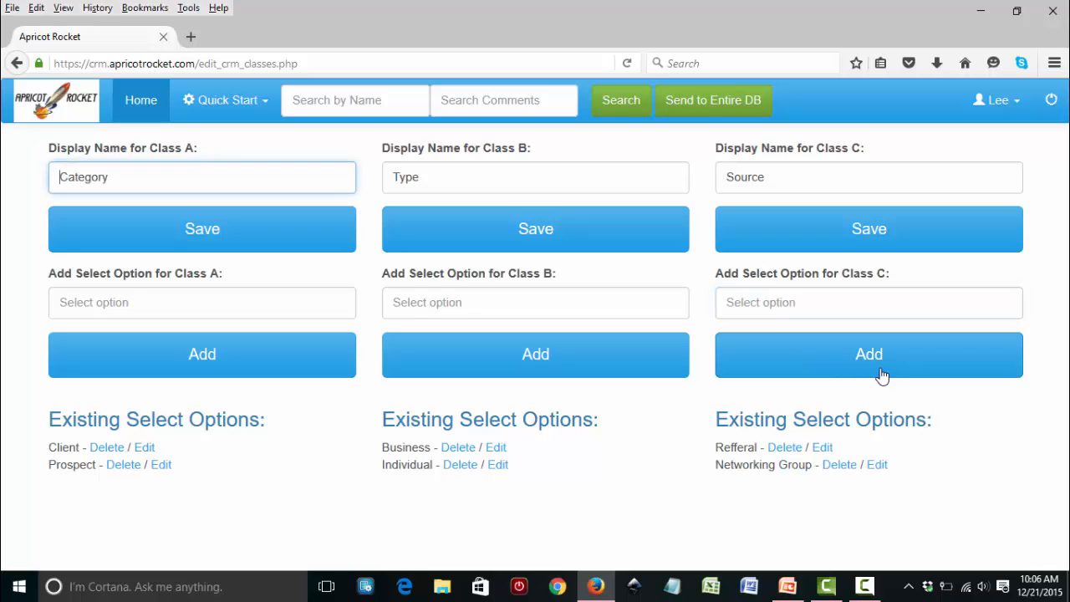
- Start a new record in the CRM database from the dashboard and enter the member's first name
click(147, 101)
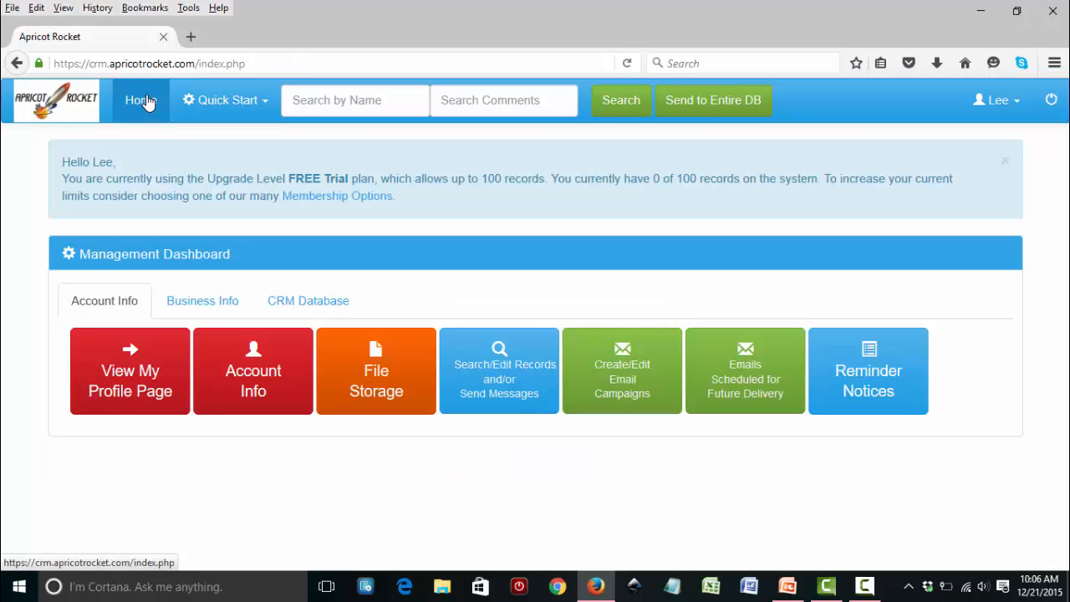
click(282, 302)
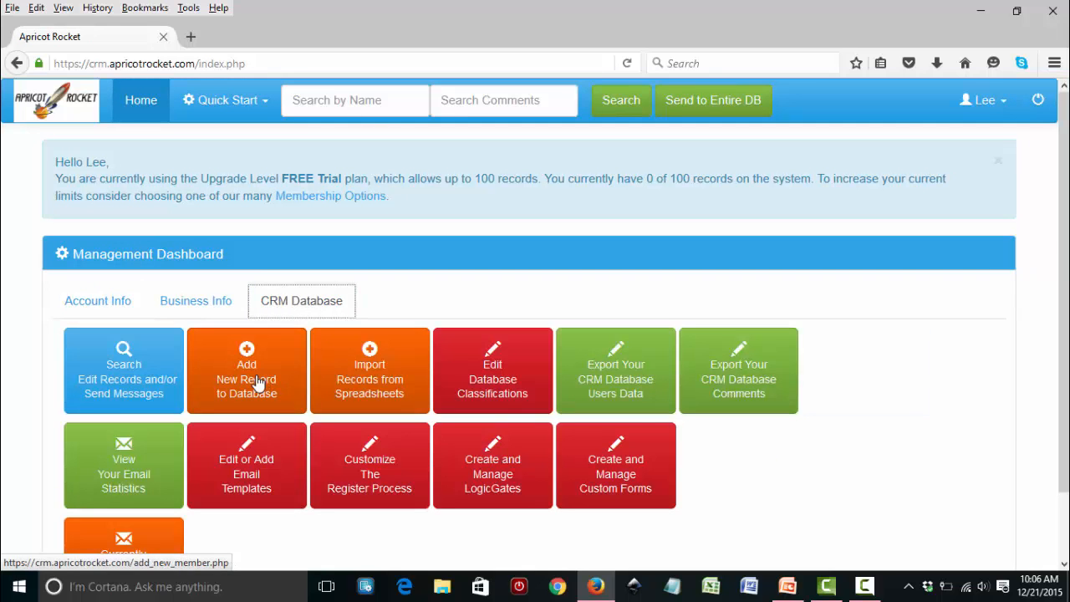
click(257, 383)
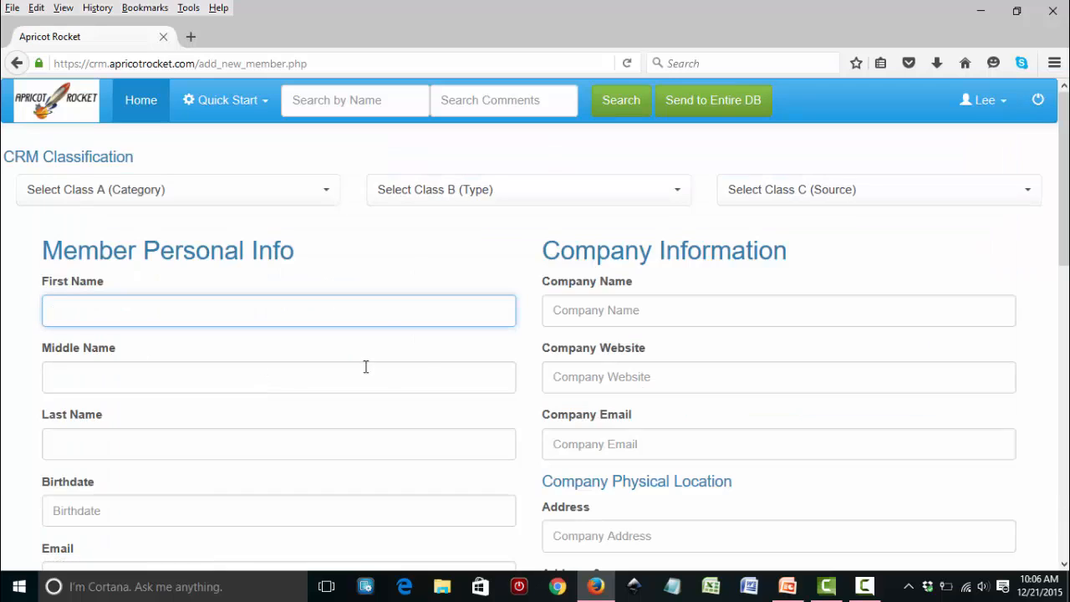
text(Lee)
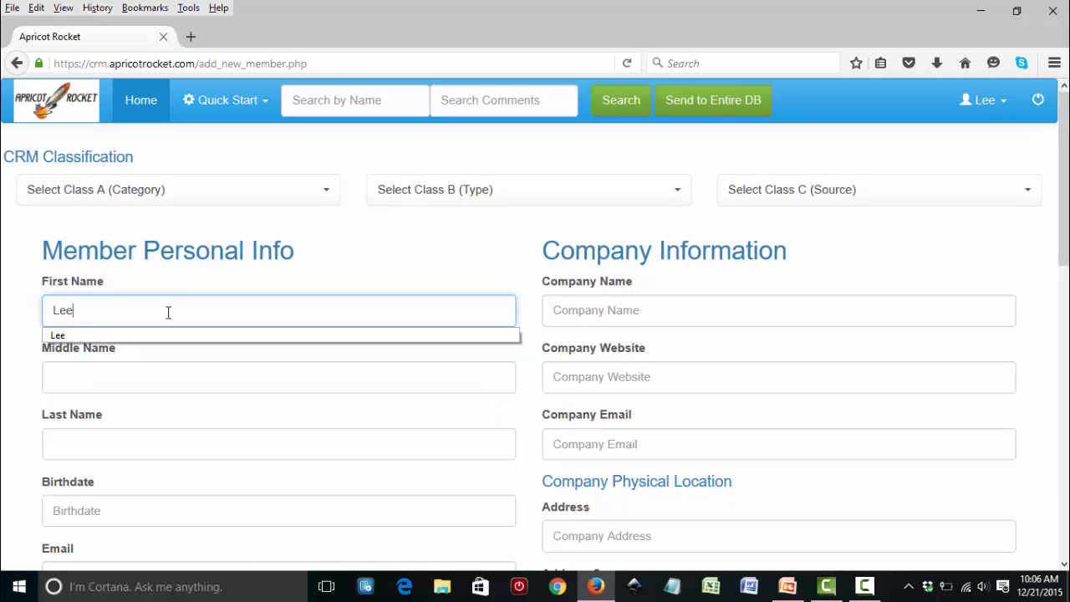
key(Tab)
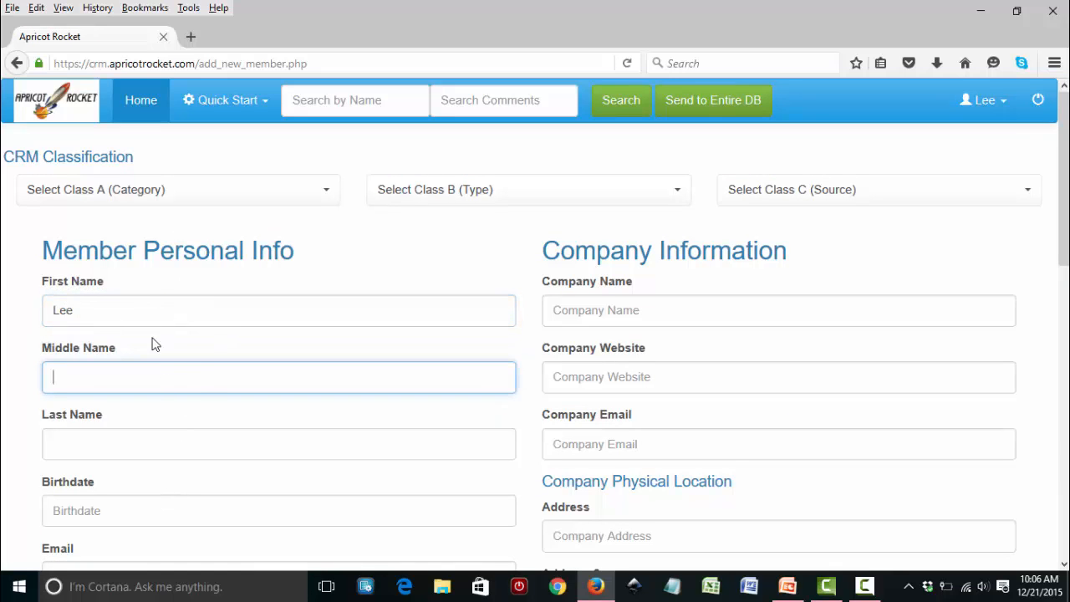
- Classify the new record with category Client, type Business and source Refferal
click(325, 196)
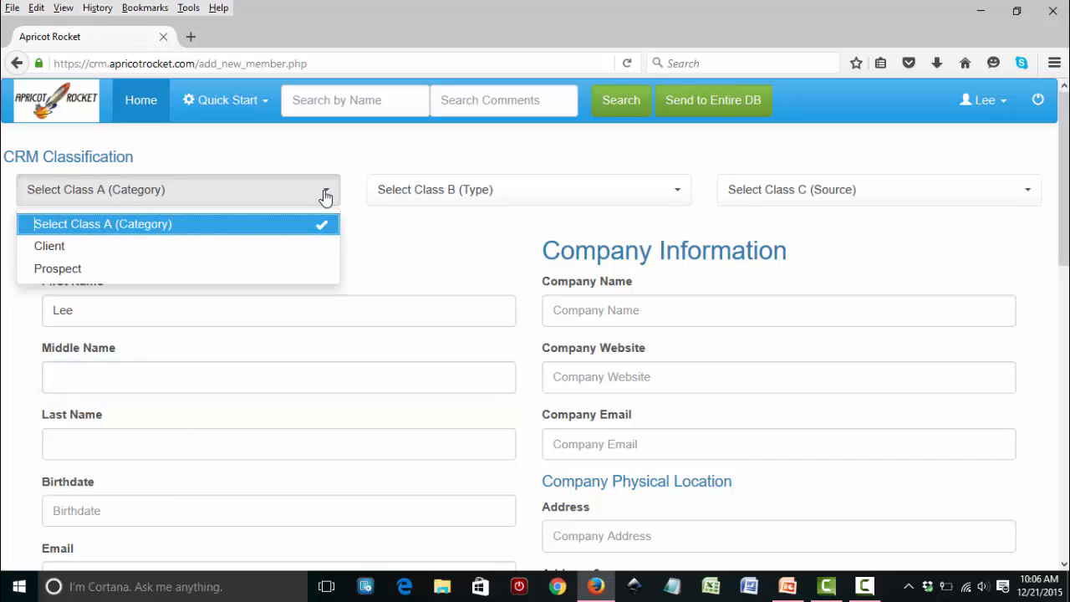
click(84, 251)
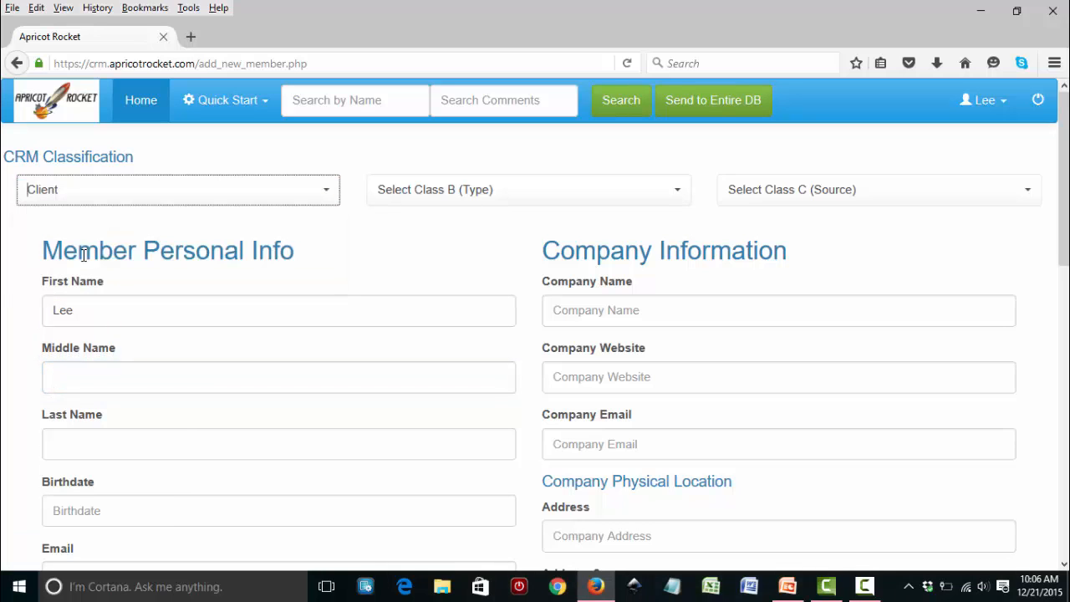
click(526, 201)
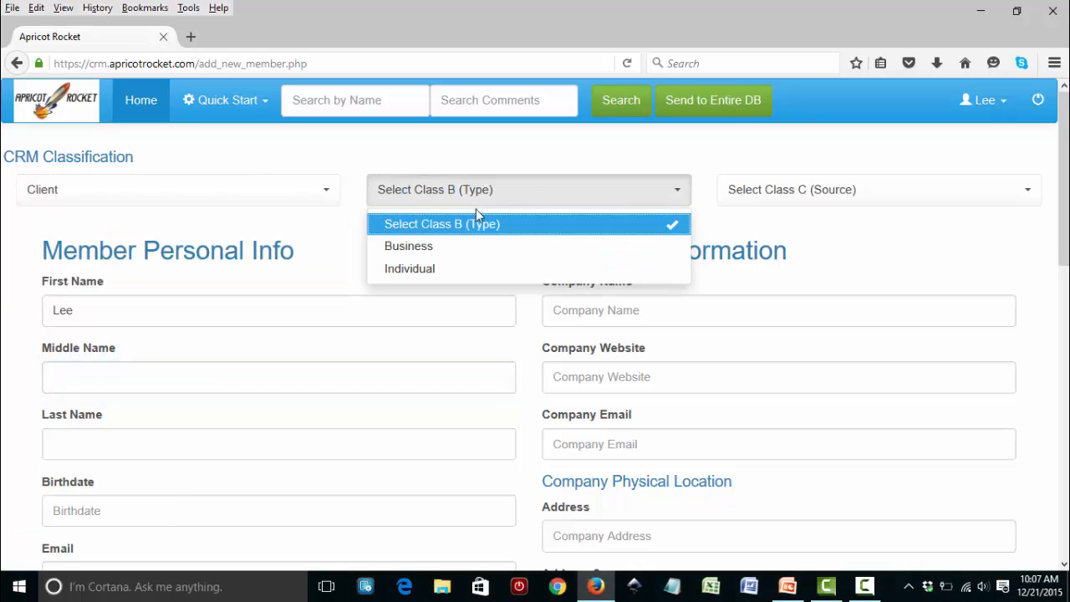
click(443, 246)
click(785, 190)
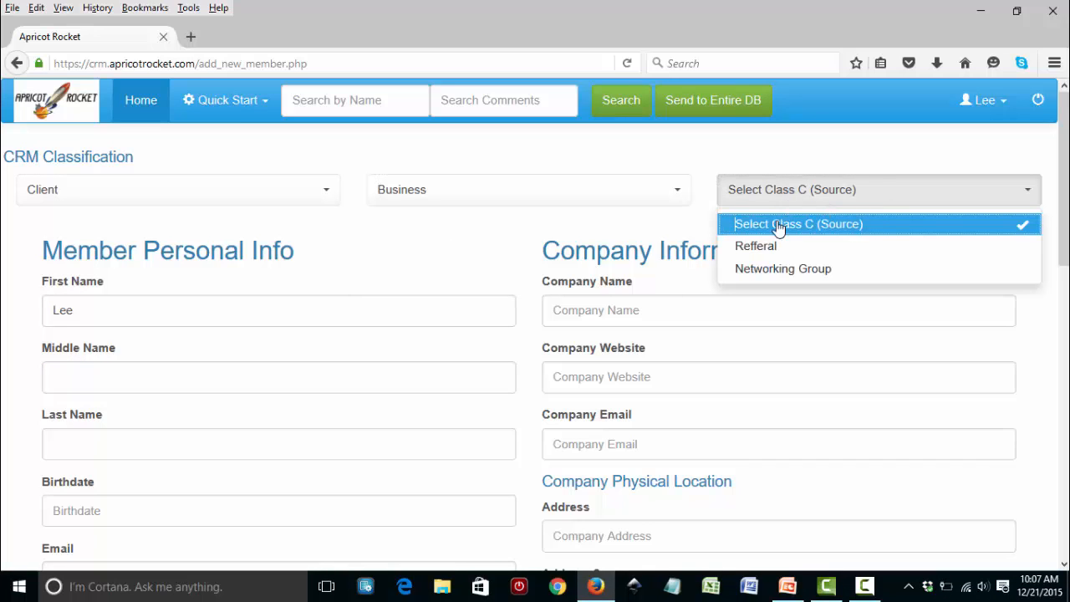
click(756, 247)
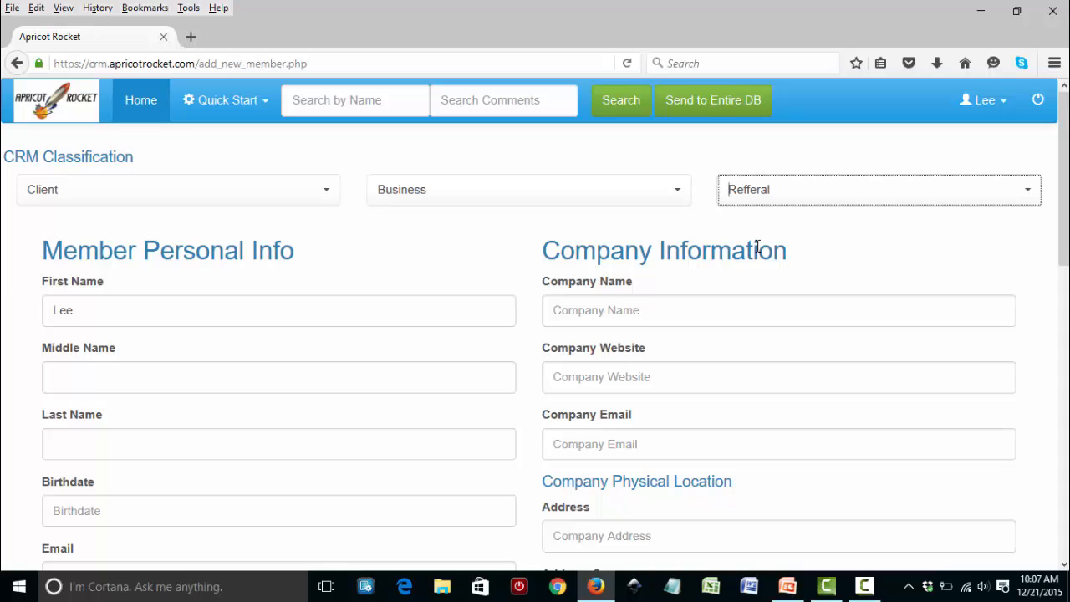
click(325, 192)
click(324, 192)
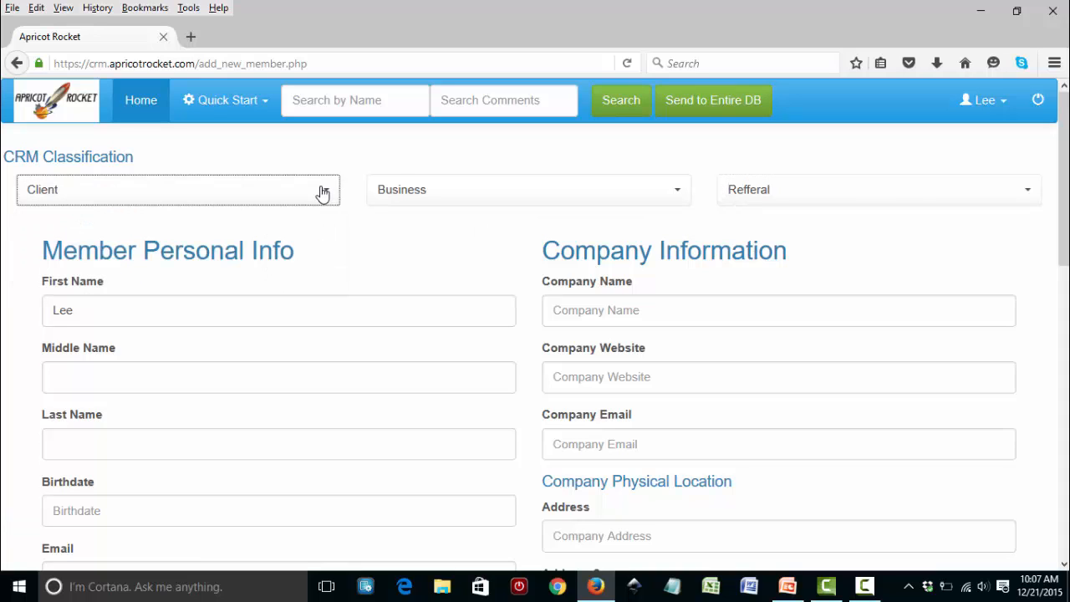
click(323, 192)
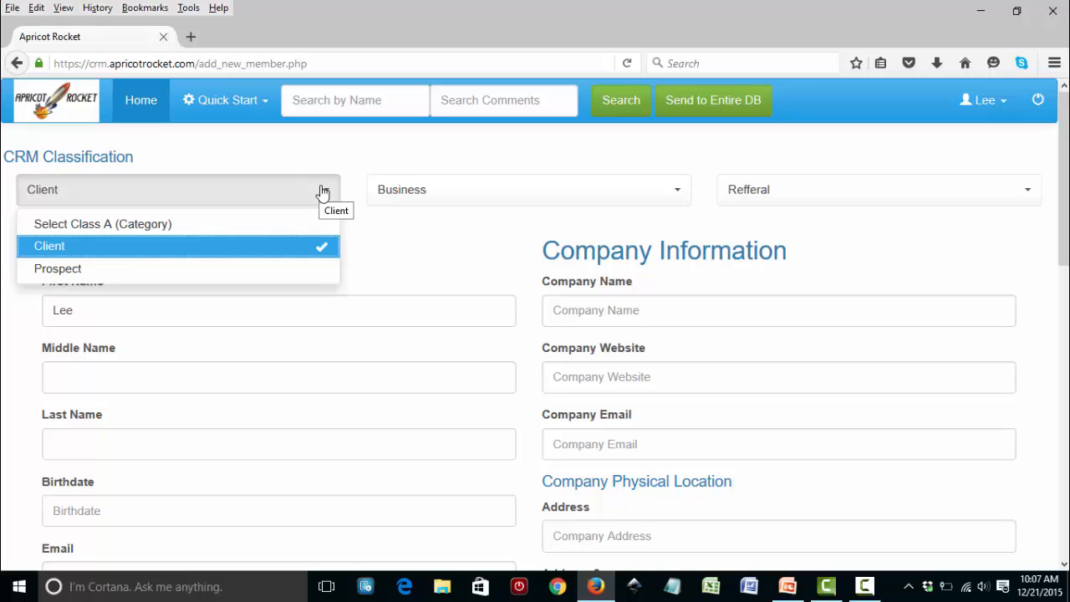
click(324, 193)
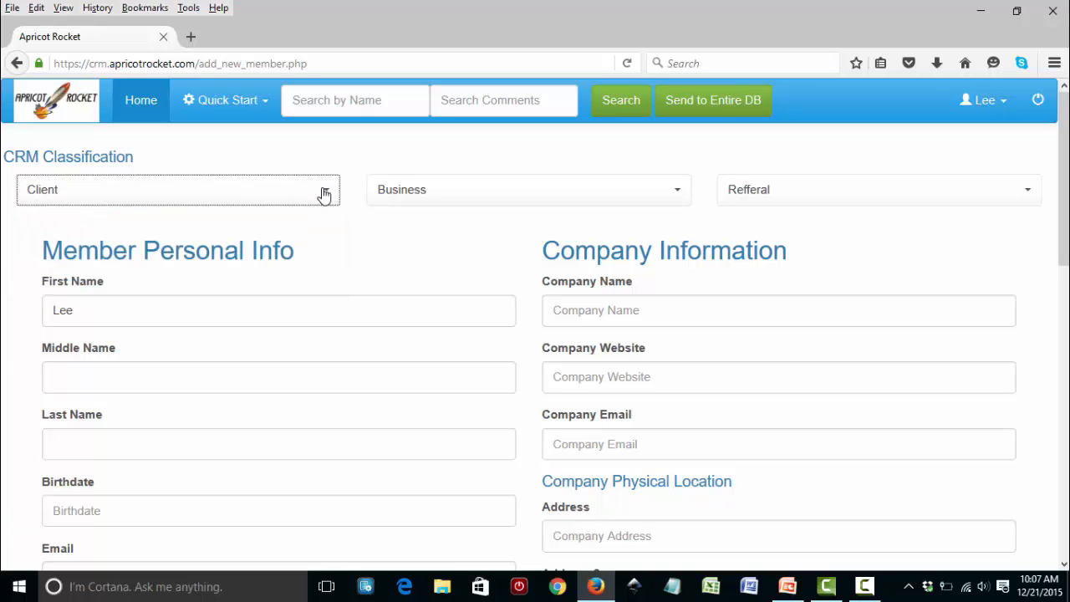
- Save the current member record, and start another new member record with the member's first name
scroll(329, 210, down, 9)
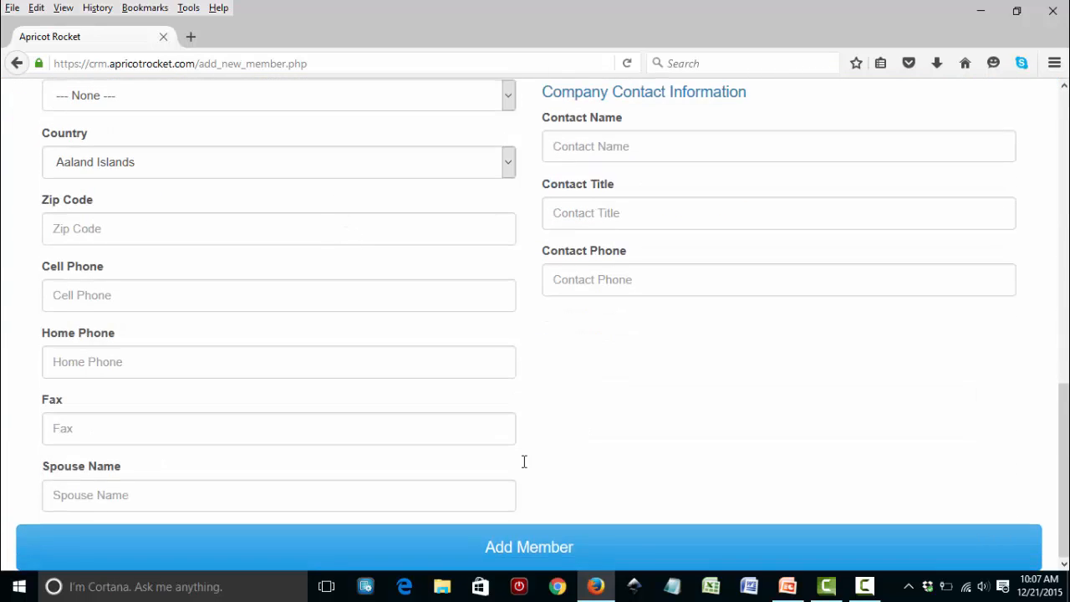
click(520, 550)
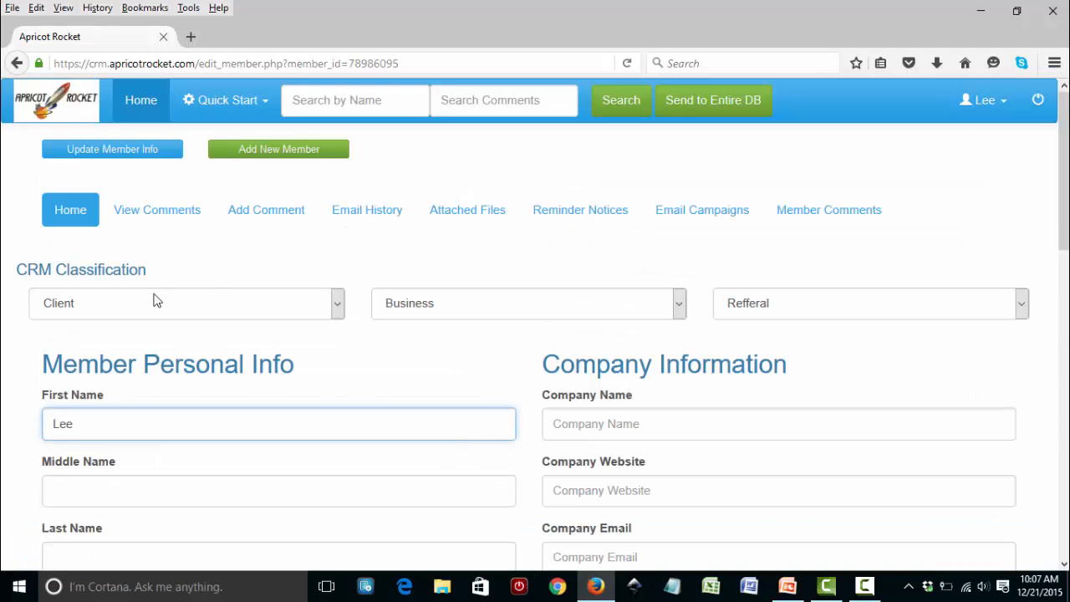
click(284, 155)
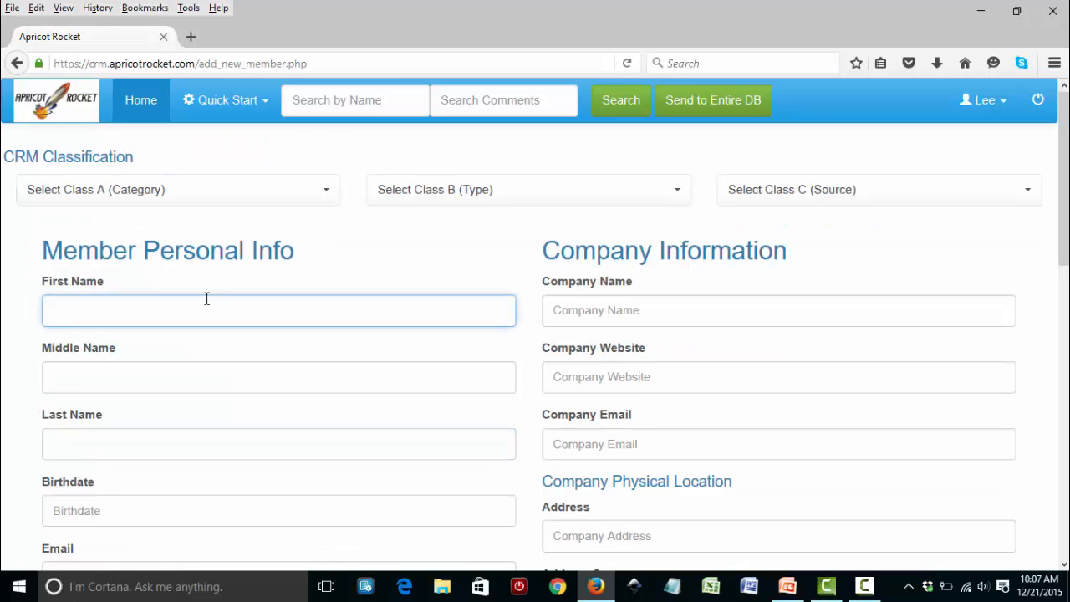
text(Bob)
- Classify the new record with category Prospect, type Business and source Networking Group, and add the member to the database
click(156, 187)
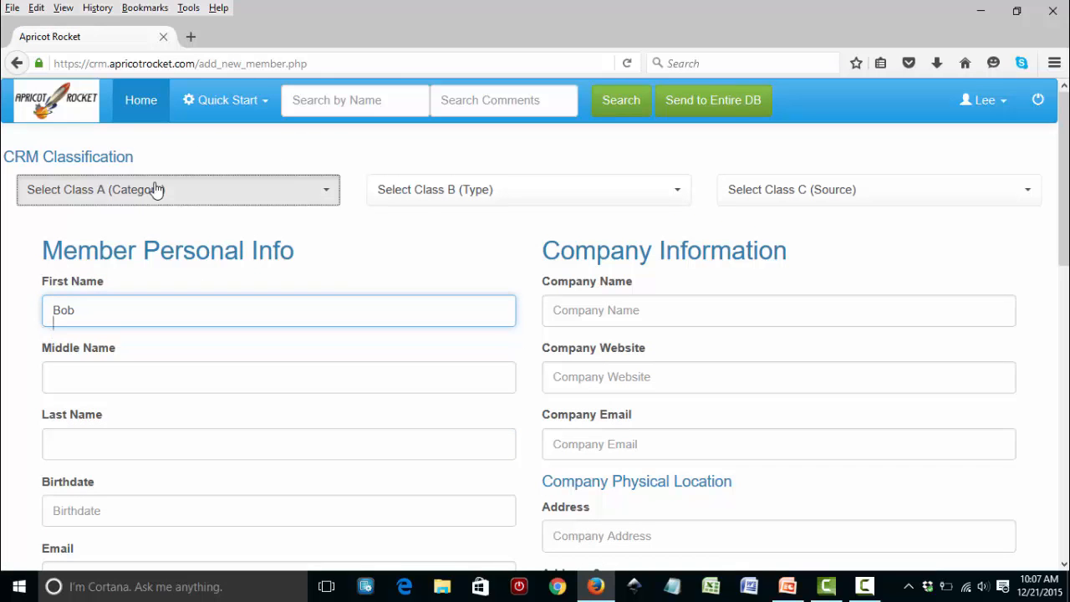
click(79, 272)
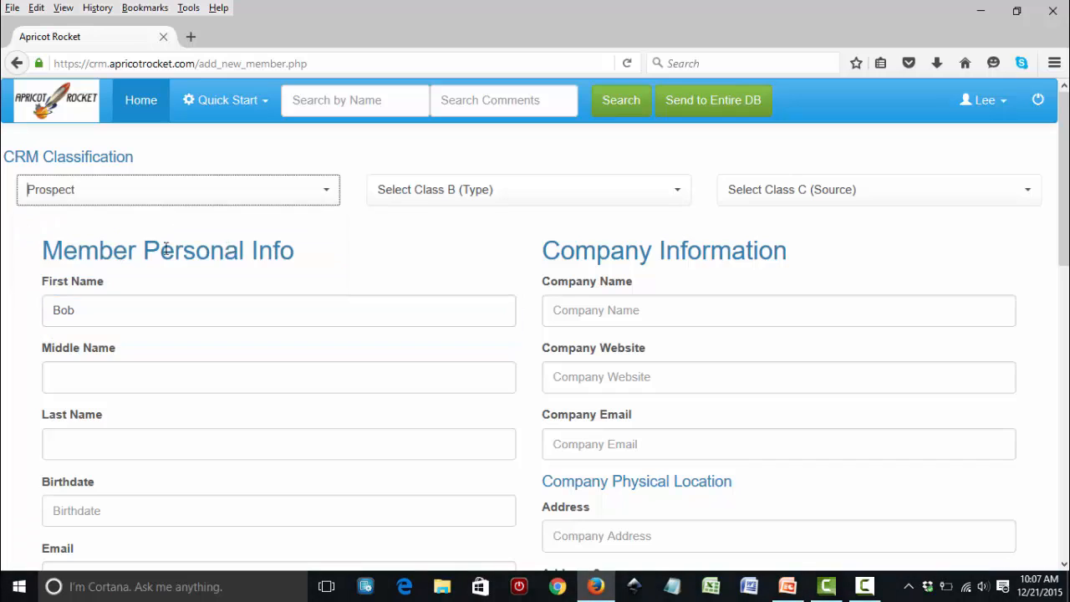
click(410, 184)
click(390, 247)
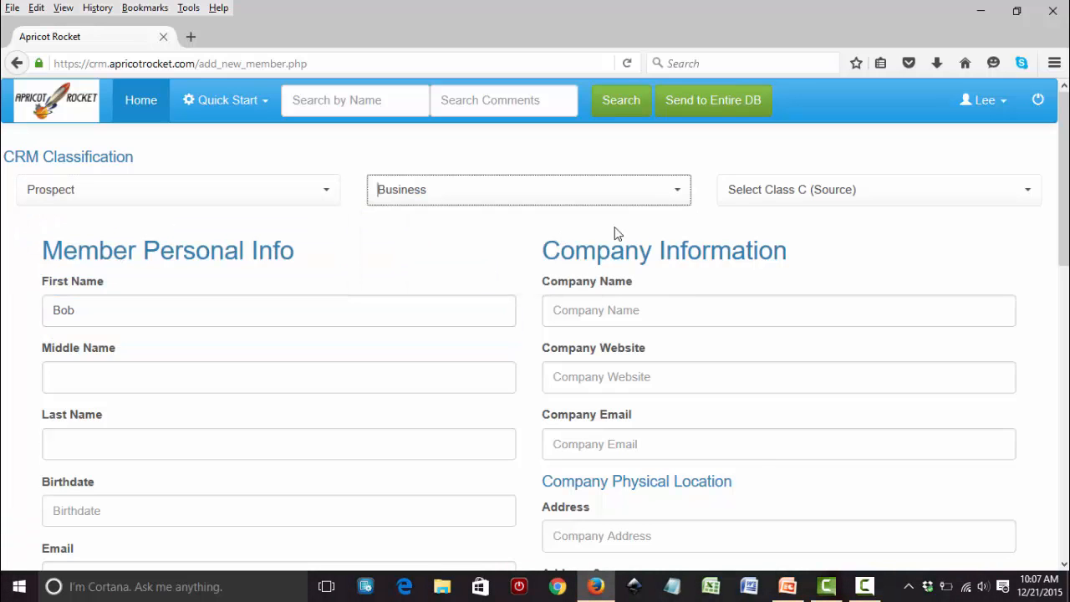
click(776, 204)
click(776, 269)
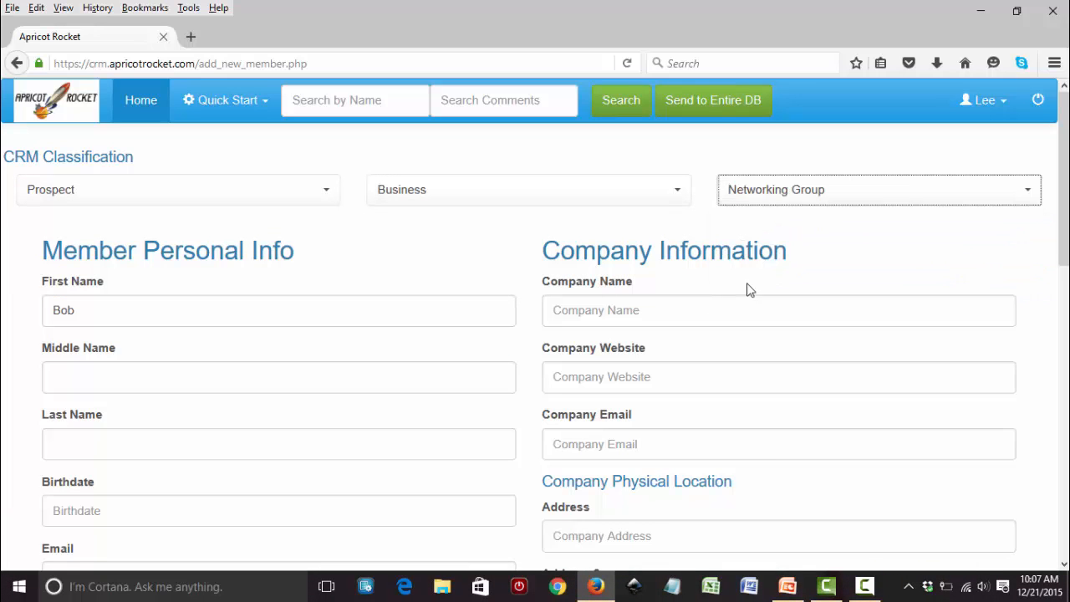
scroll(747, 289, down, 9)
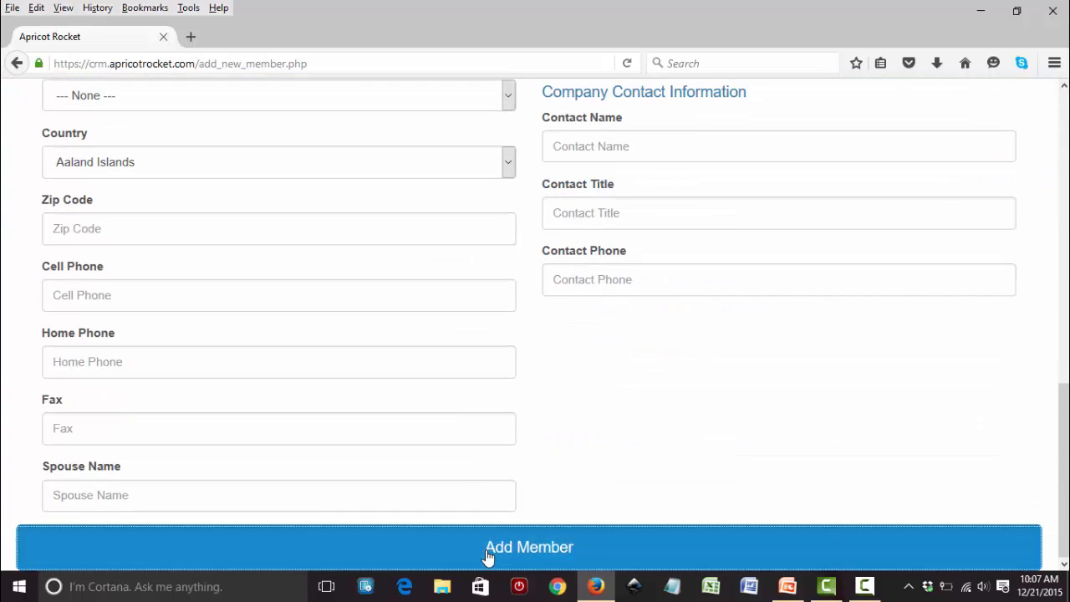
click(488, 555)
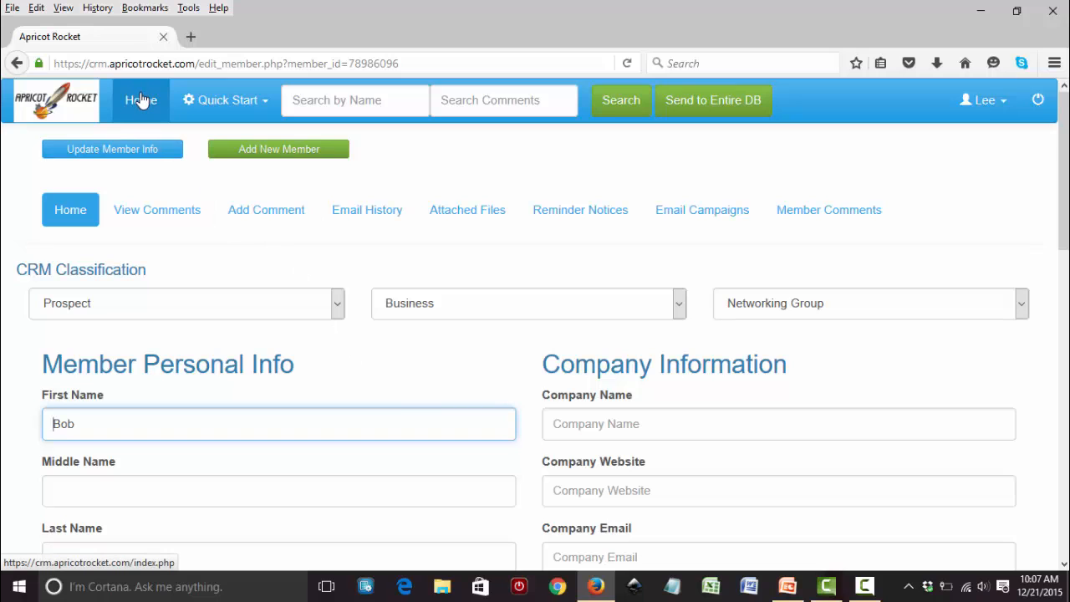
- List all members in the database, and narrow the search to members in the category Client
click(619, 102)
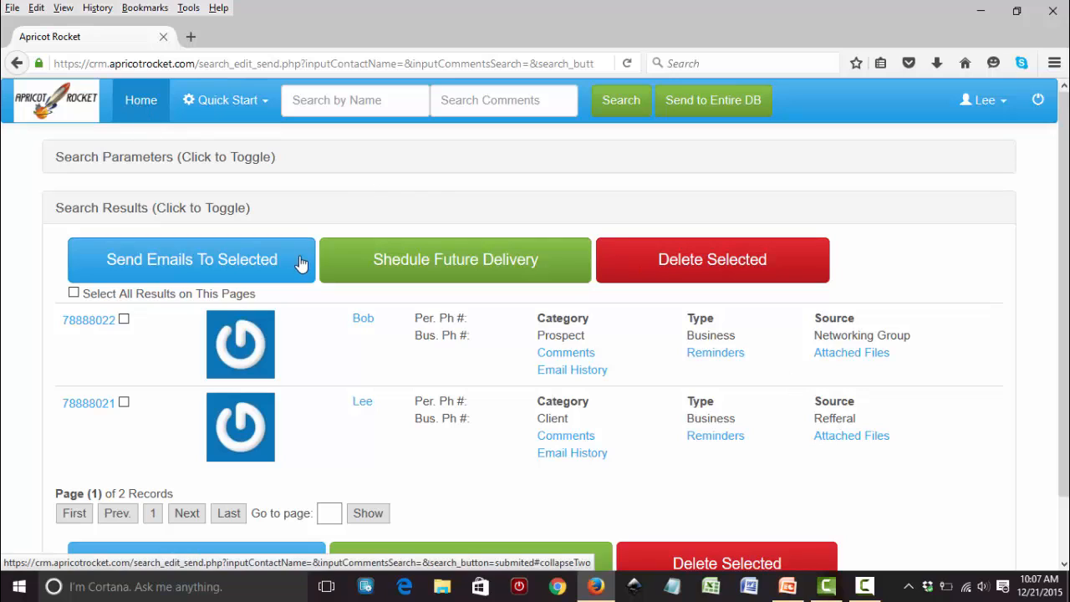
click(98, 162)
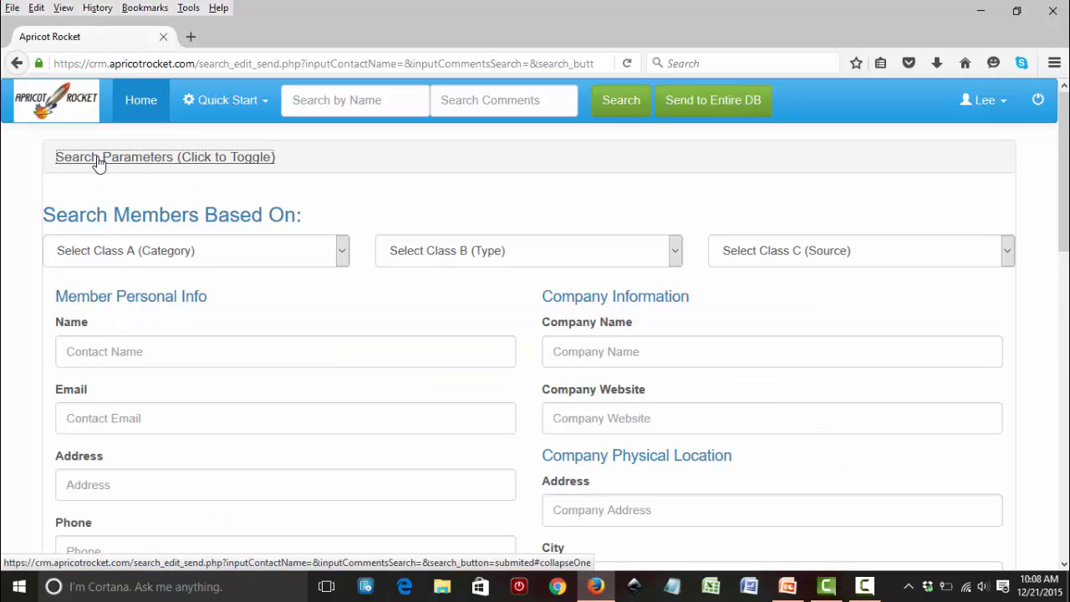
click(129, 254)
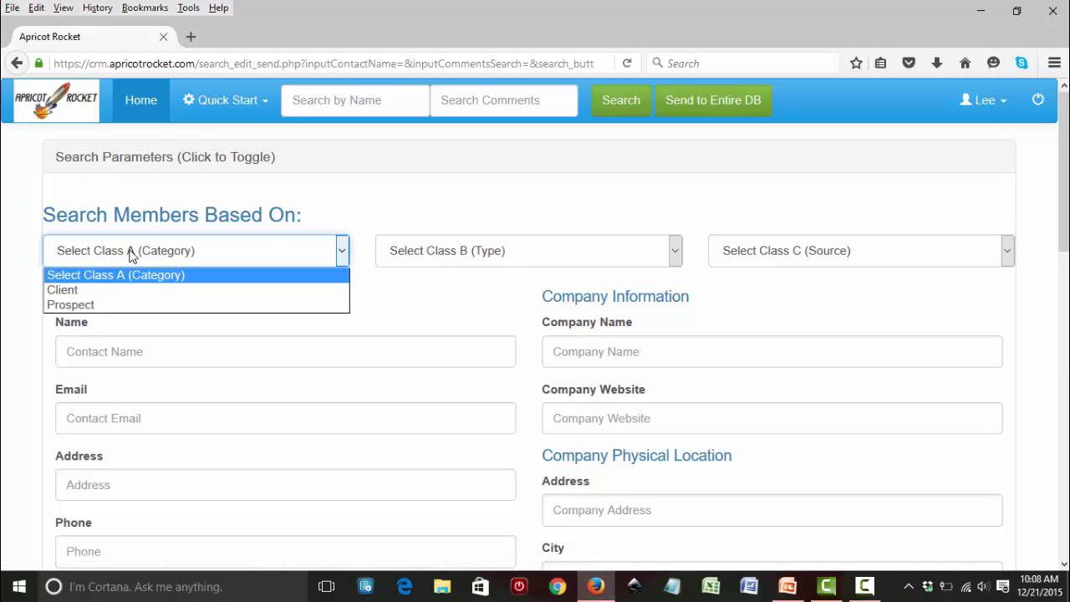
click(73, 288)
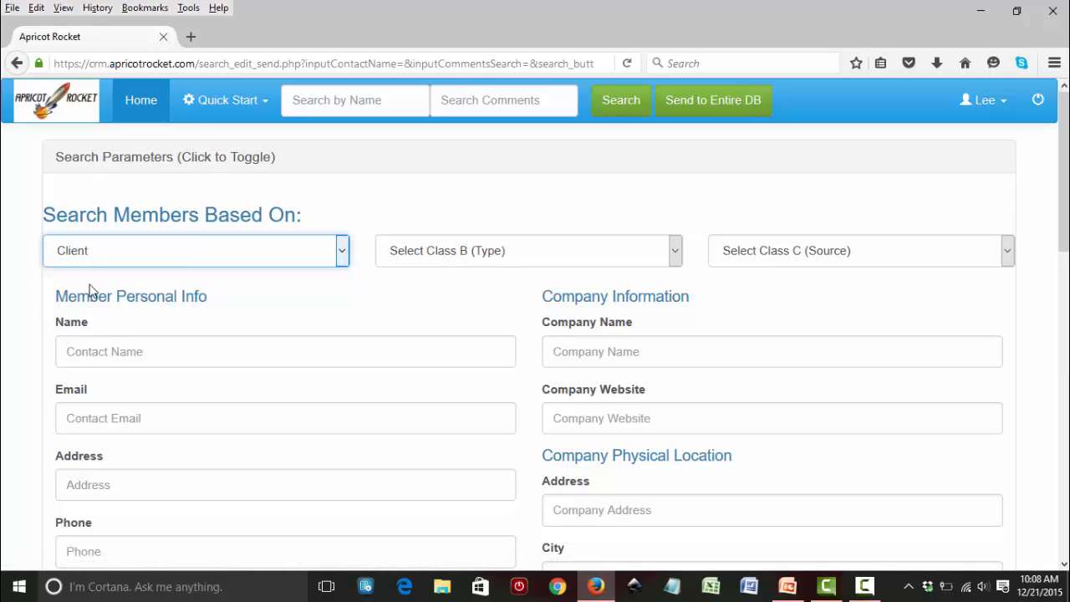
scroll(352, 266, down, 1)
scroll(352, 266, down, 8)
click(507, 259)
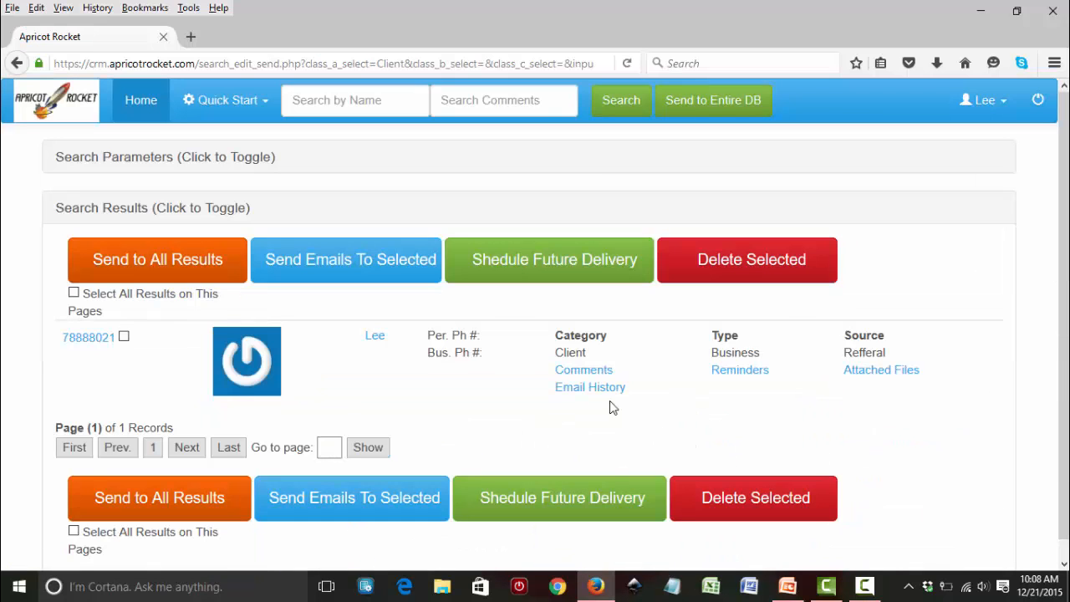
- Search the database for members in the category Prospect and check the type of the matching record
click(165, 164)
click(141, 253)
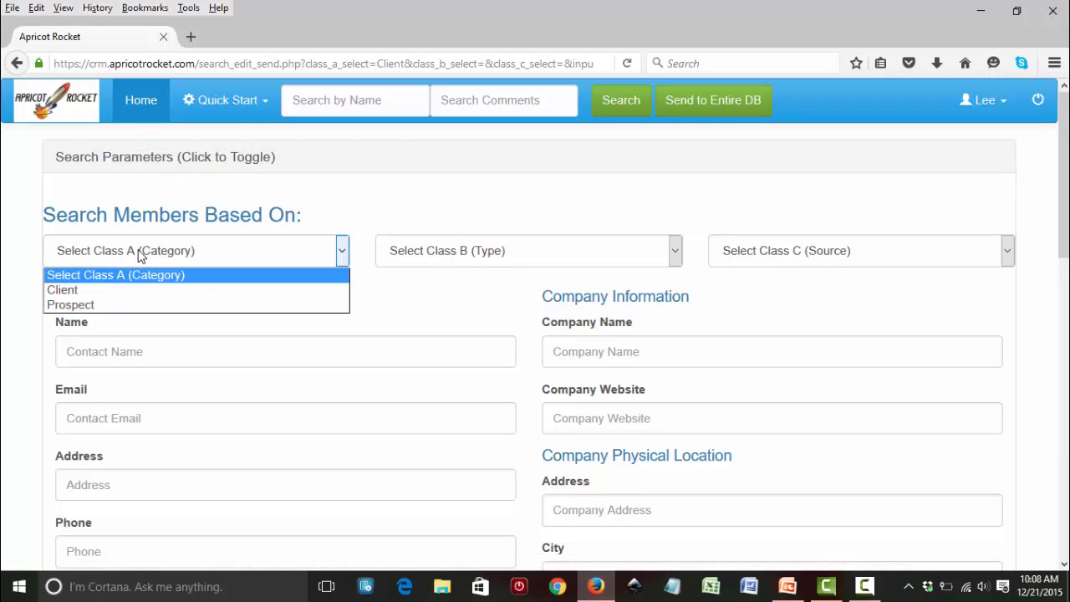
click(101, 302)
scroll(585, 391, down, 5)
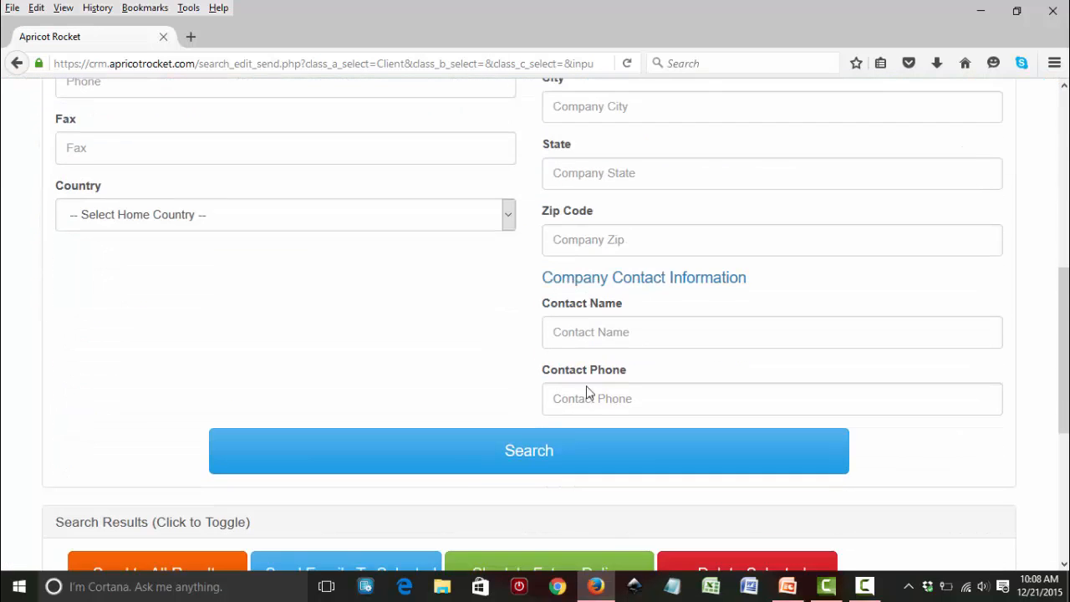
click(528, 450)
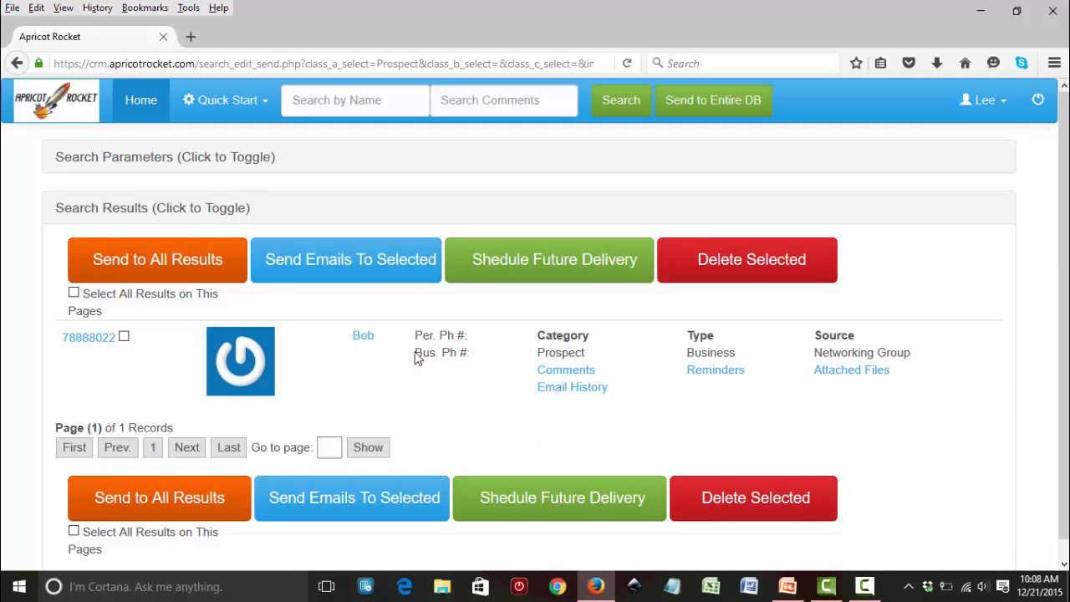
drag(742, 358, 687, 355)
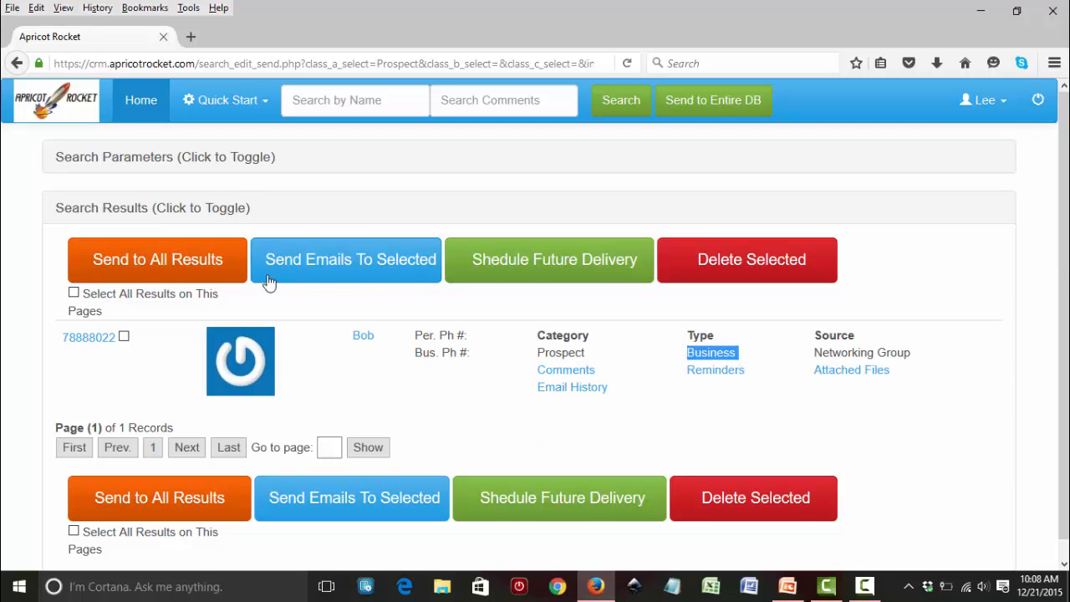
- Search the database for members of the type Business, with no category or source selected
click(131, 163)
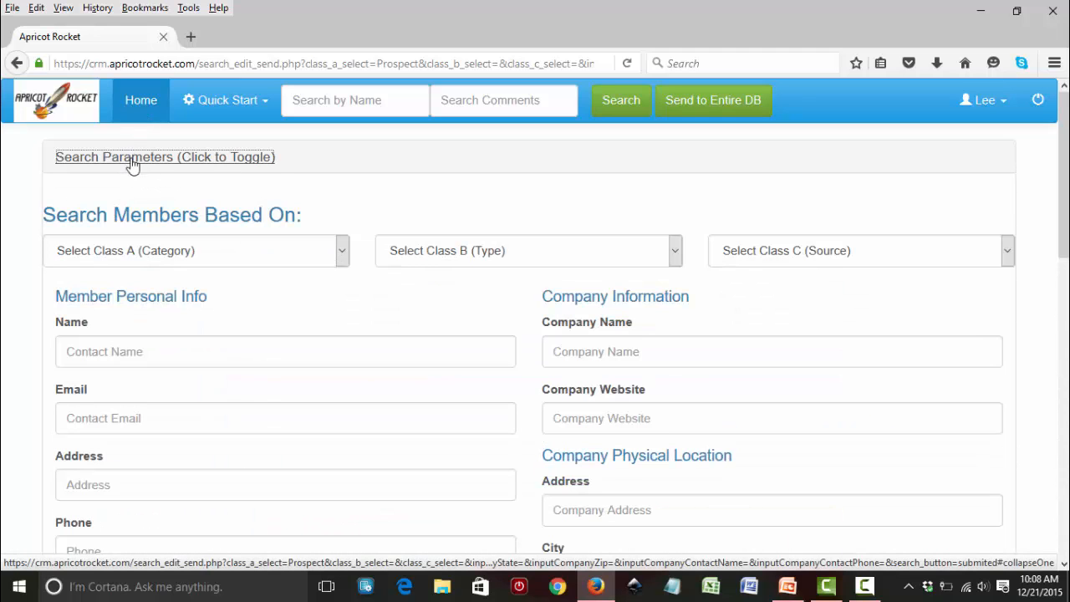
click(456, 251)
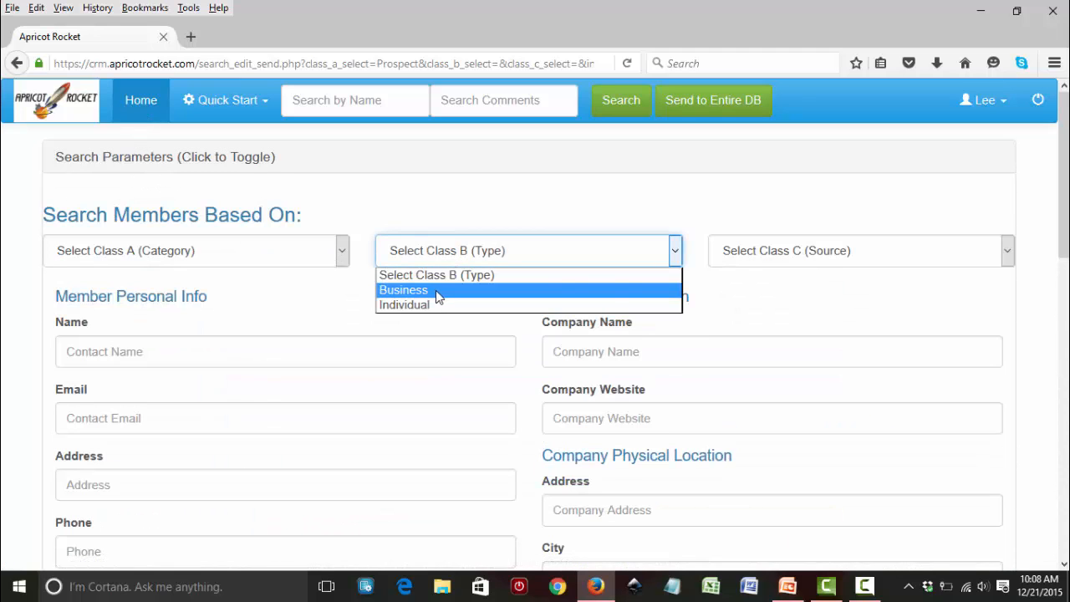
click(443, 292)
scroll(456, 292, down, 10)
click(510, 266)
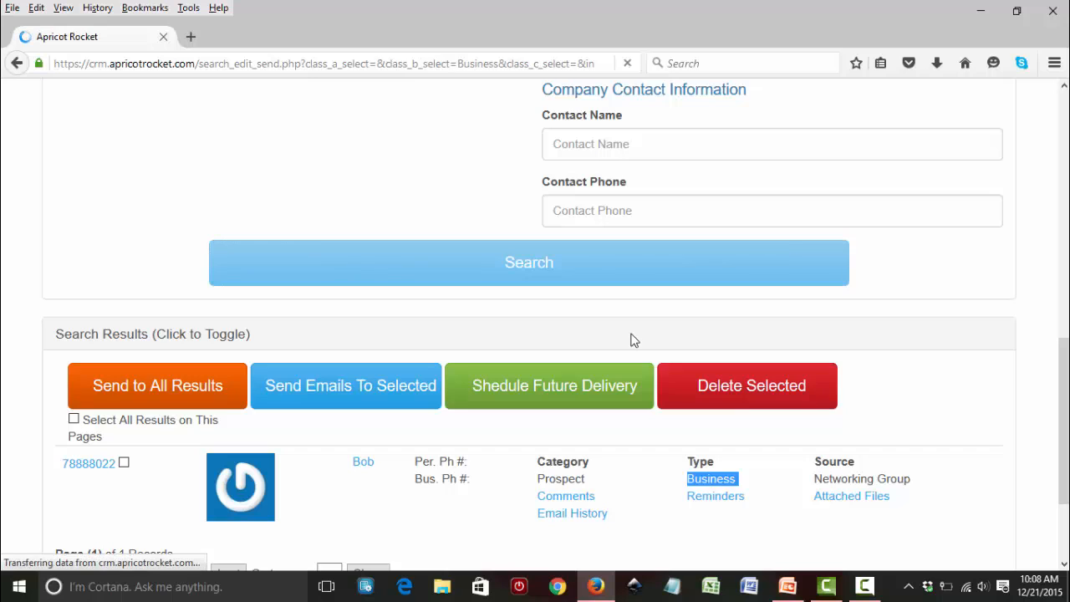